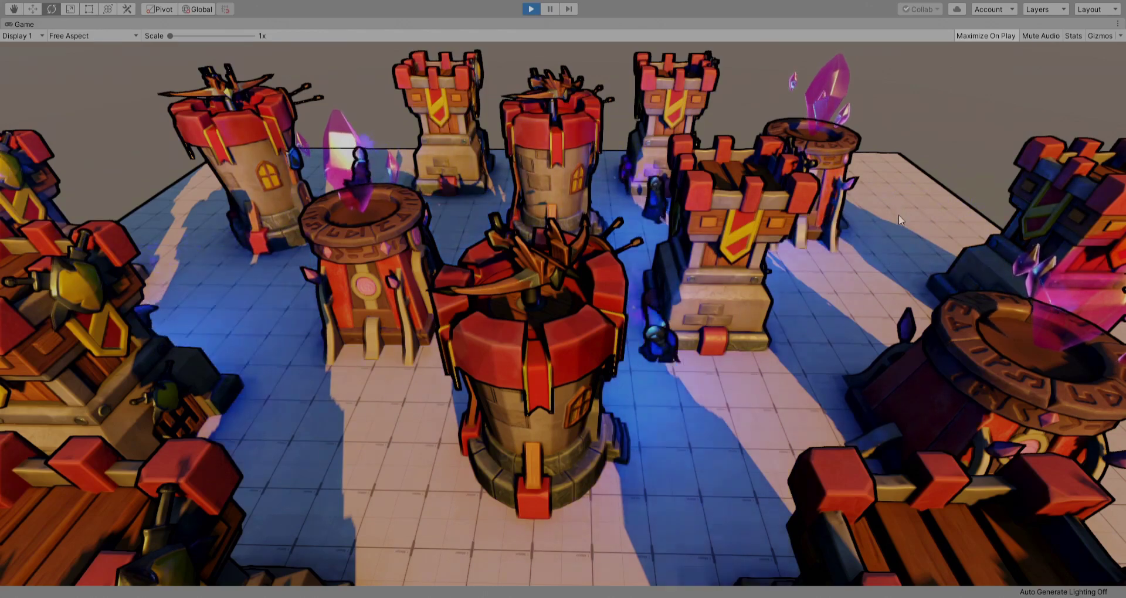
Stop the running scene and open the settings of UniversalRenderPipelineAsset_Renderer
key(ctrl+p)
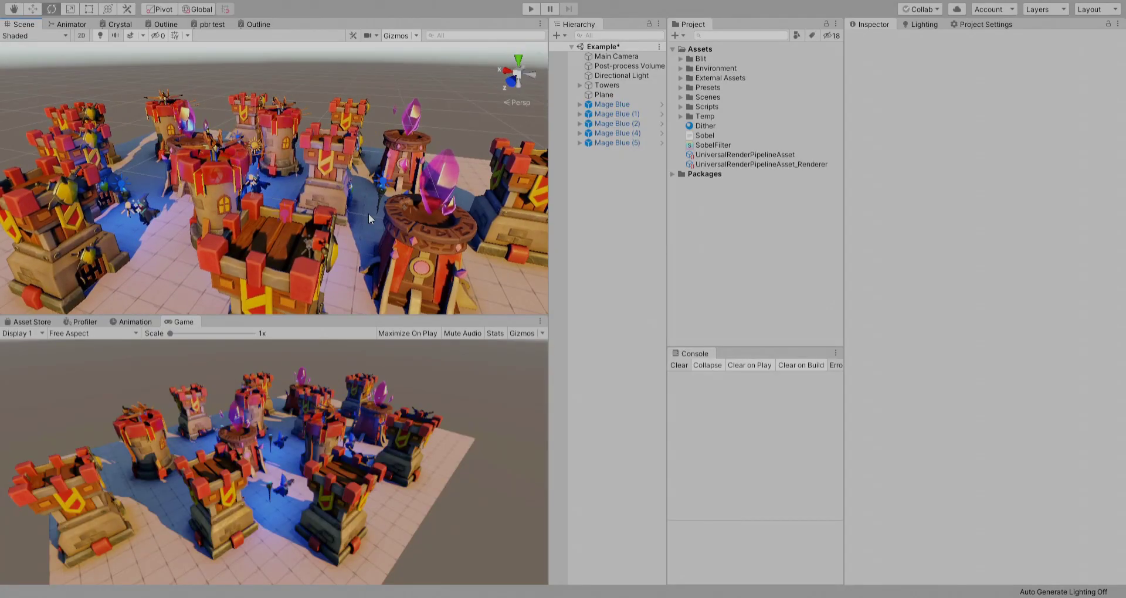
click(762, 165)
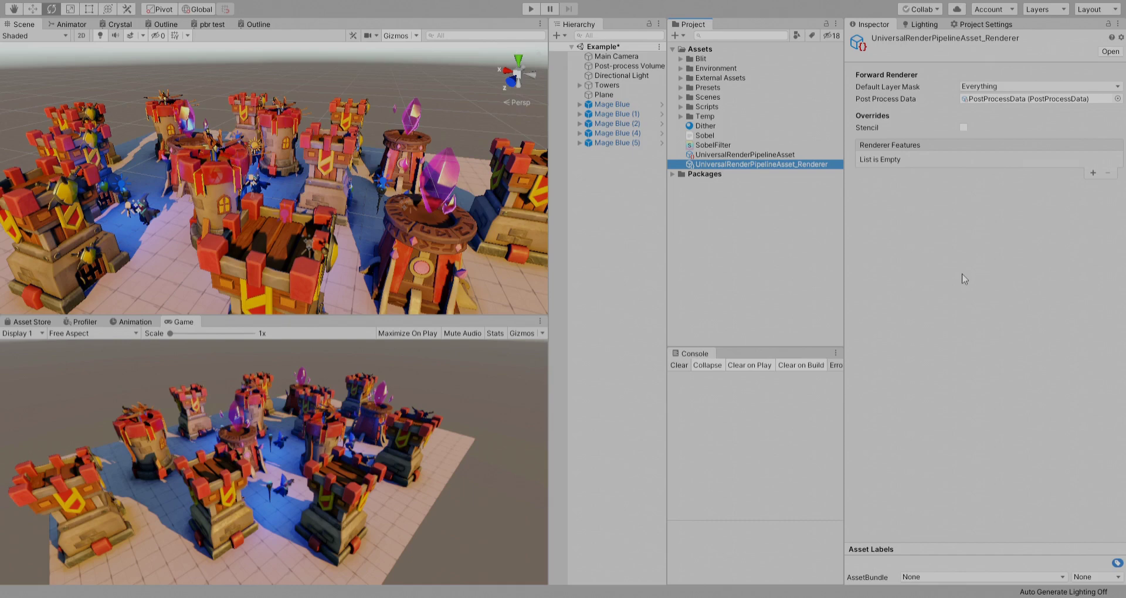
Create a second Universal Render Pipeline asset with its forward renderer in Assets and inspect both new assets
click(780, 219)
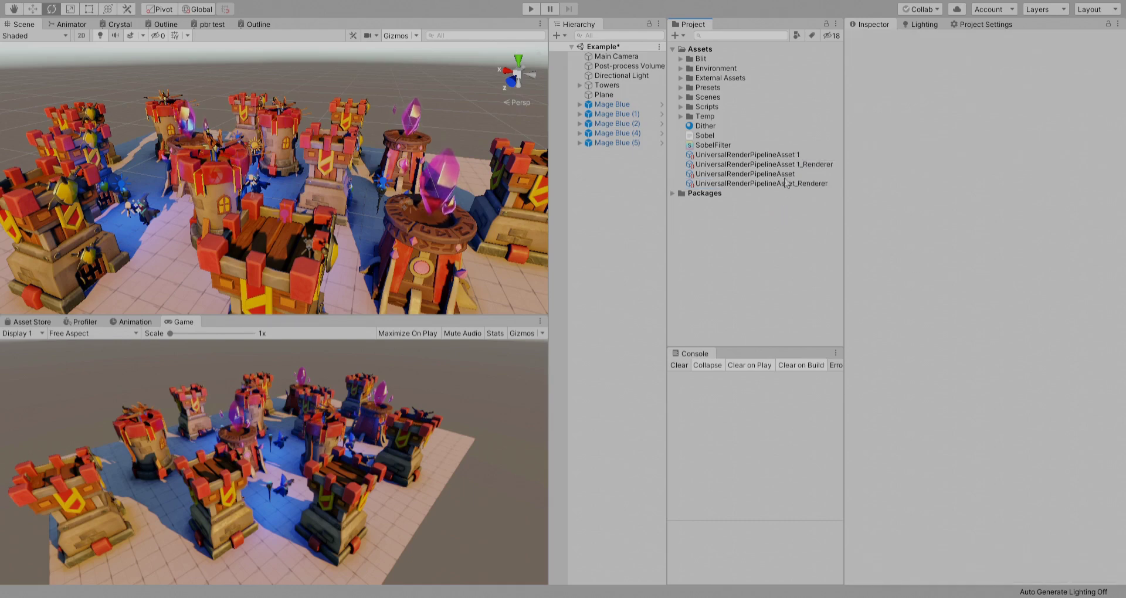
click(804, 165)
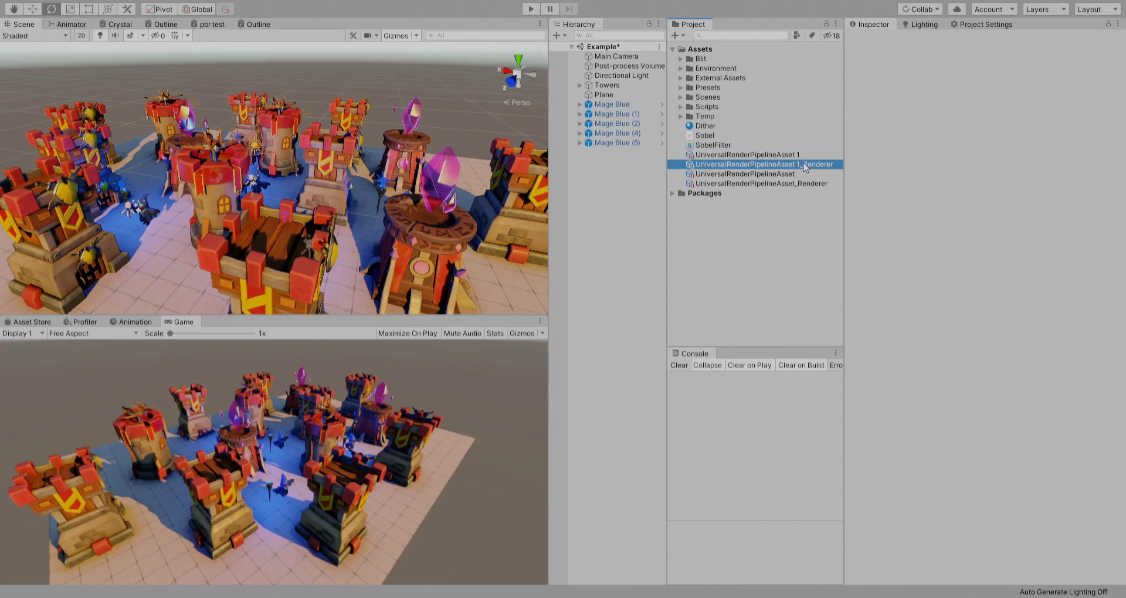
click(795, 156)
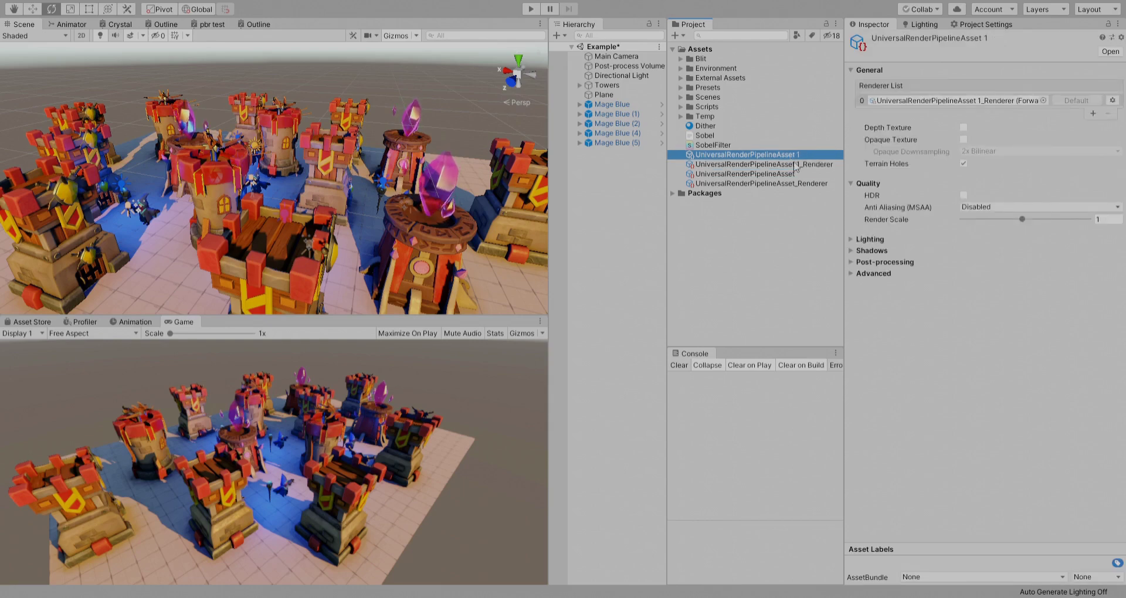
click(796, 165)
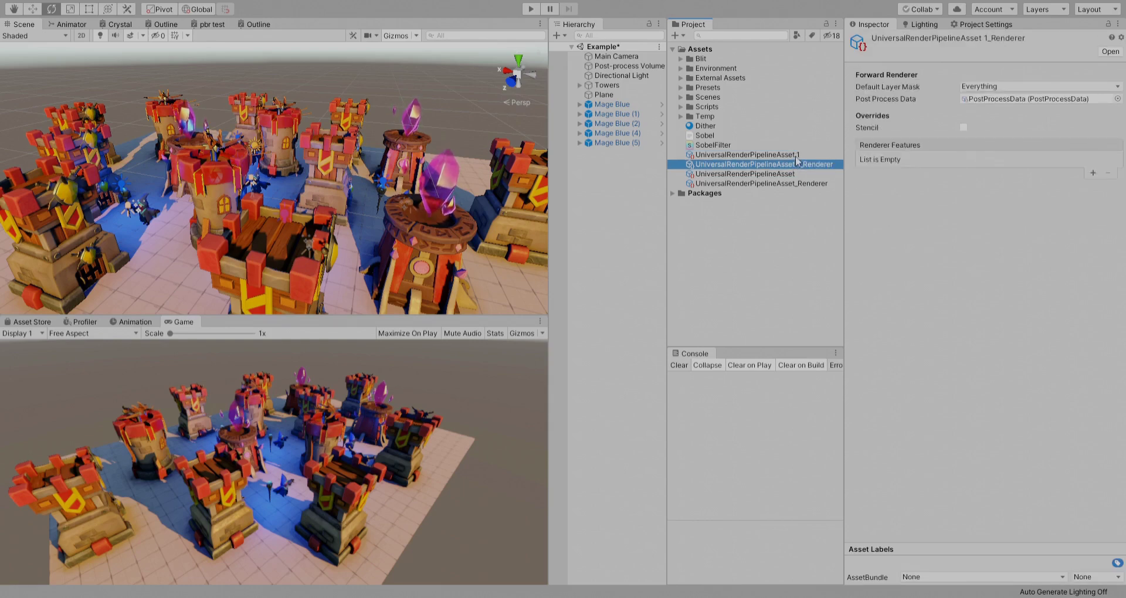
Delete the extra UniversalRenderPipelineAsset 1 and its renderer from the project's assets
click(796, 156)
ctrl+click(795, 167)
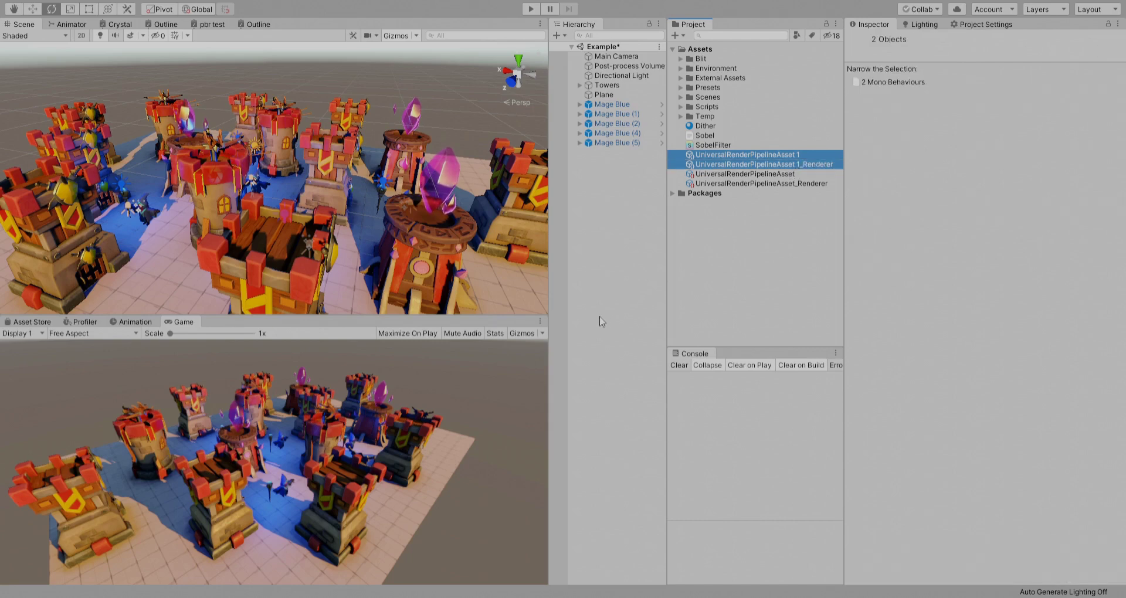
key(Delete)
Check which pipeline asset the Graphics project settings use and examine that asset's depth texture, opaque texture and quality options
click(985, 25)
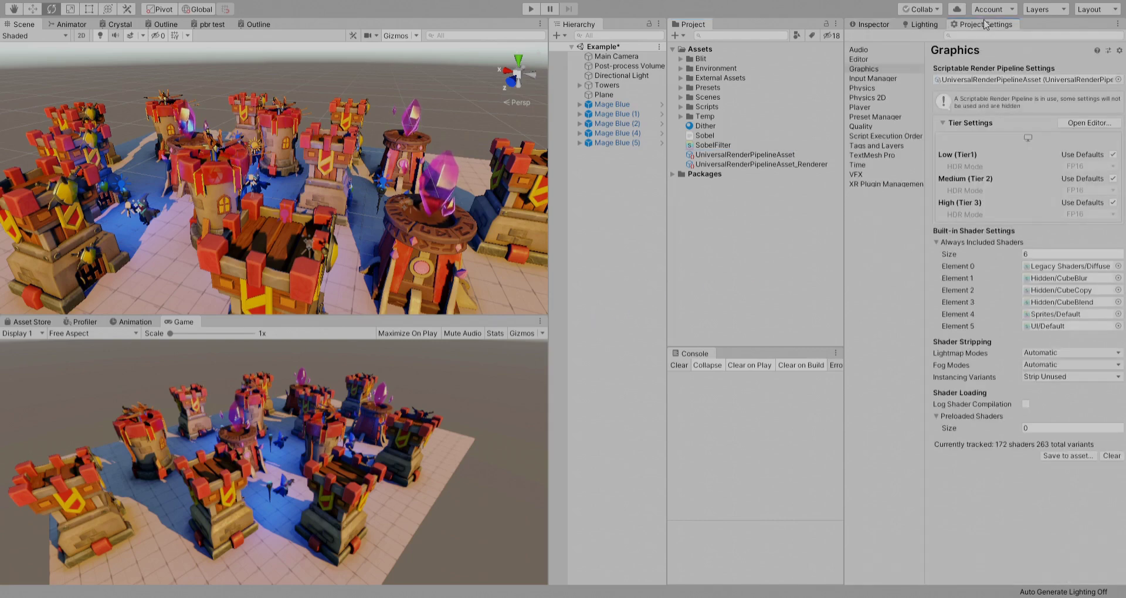
click(868, 70)
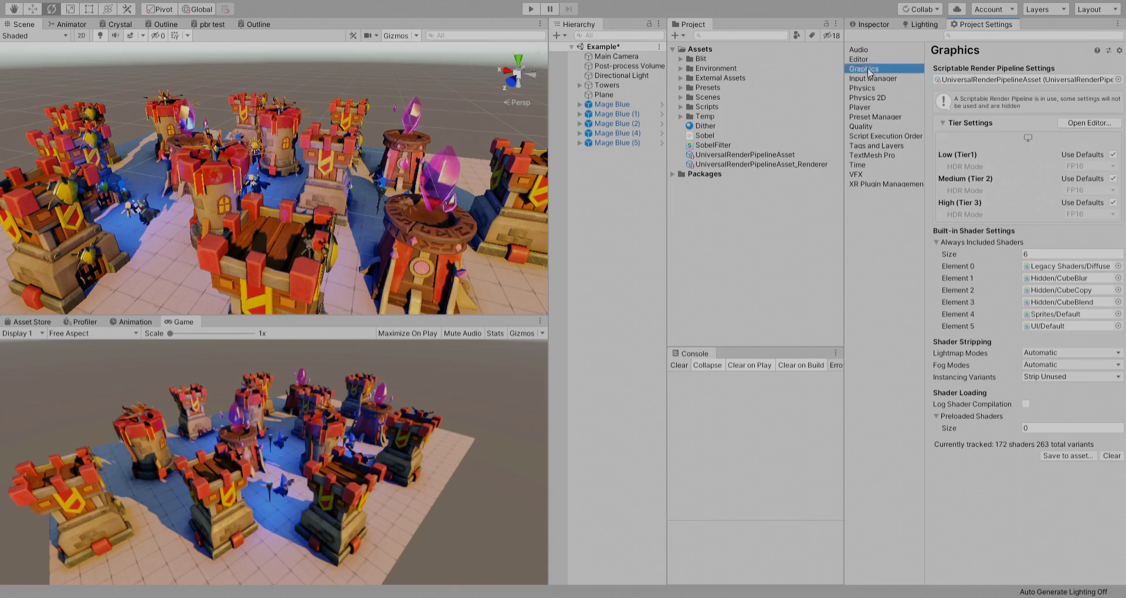
click(1025, 81)
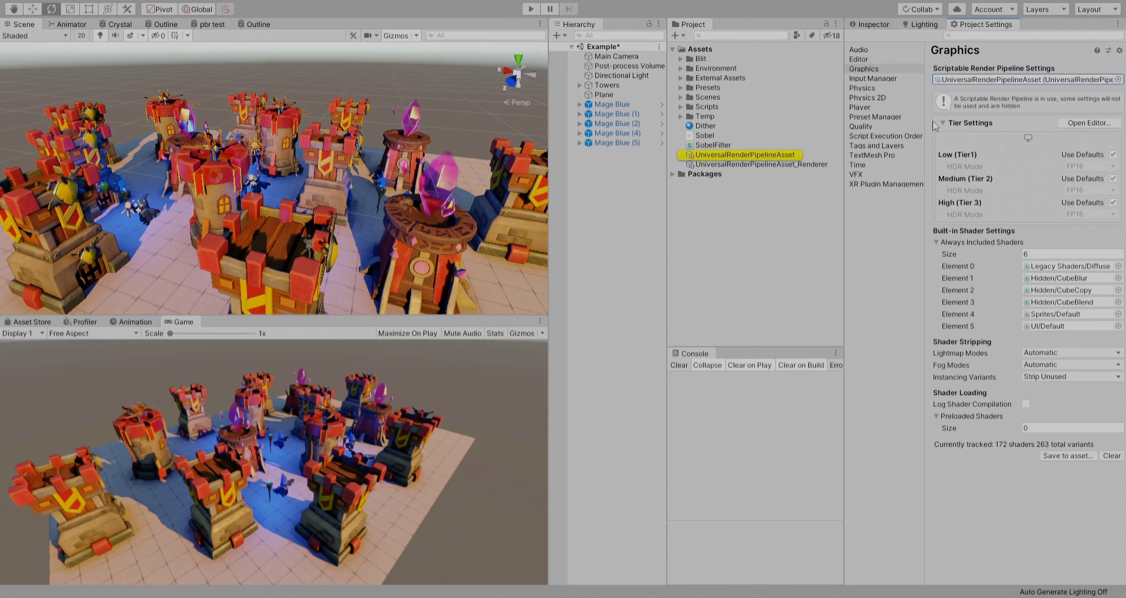
click(779, 156)
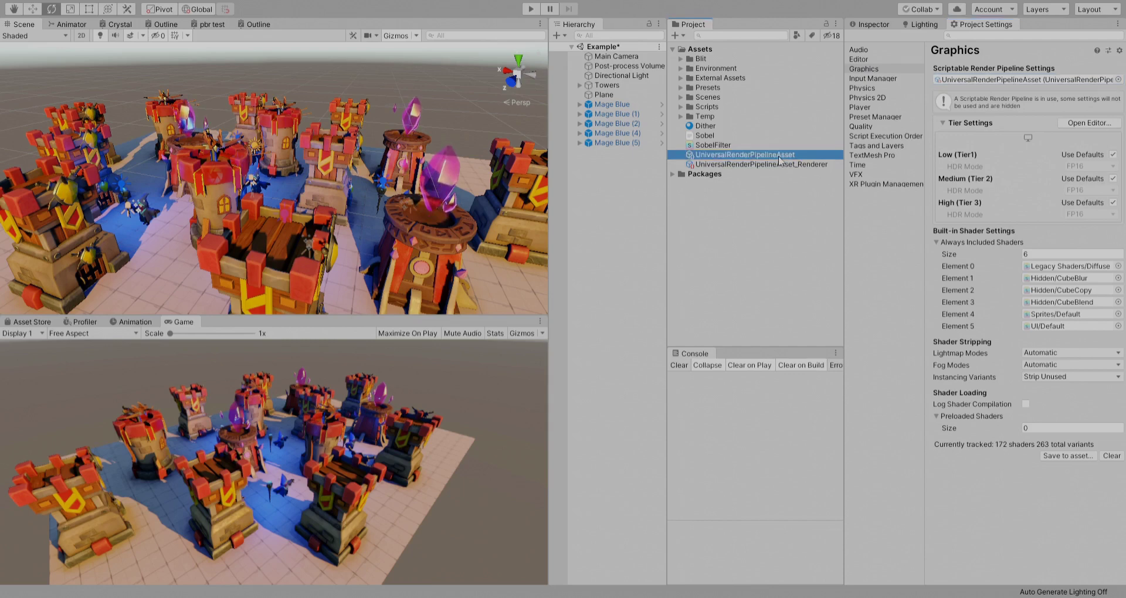
click(879, 25)
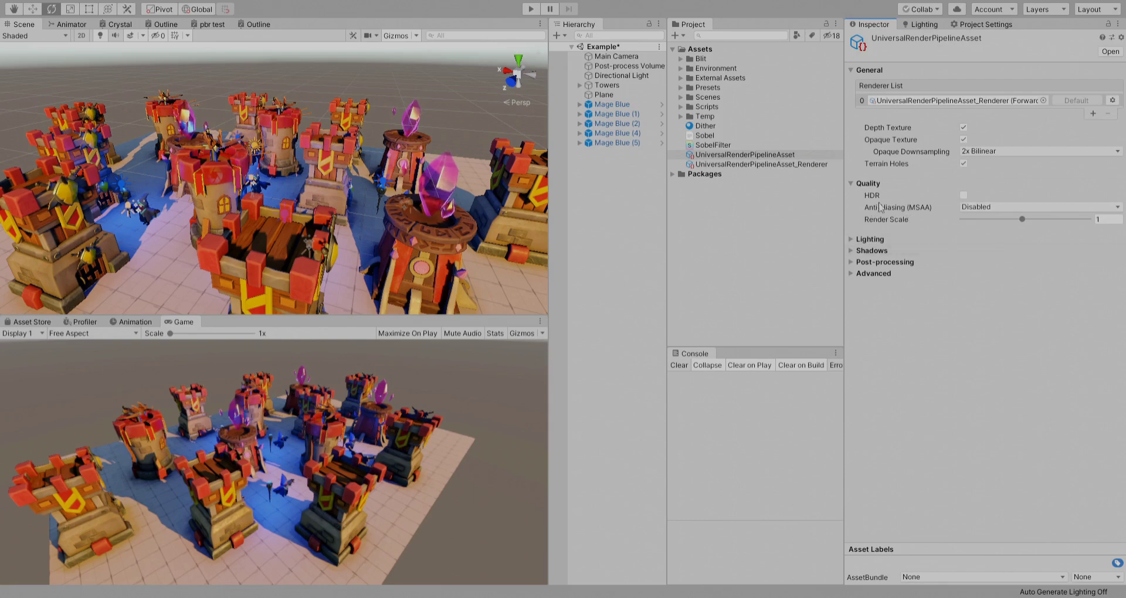
Examine the pipeline renderer's feature list, the scripts in the Blit folder and the properties of the SobelFilter shader
click(799, 165)
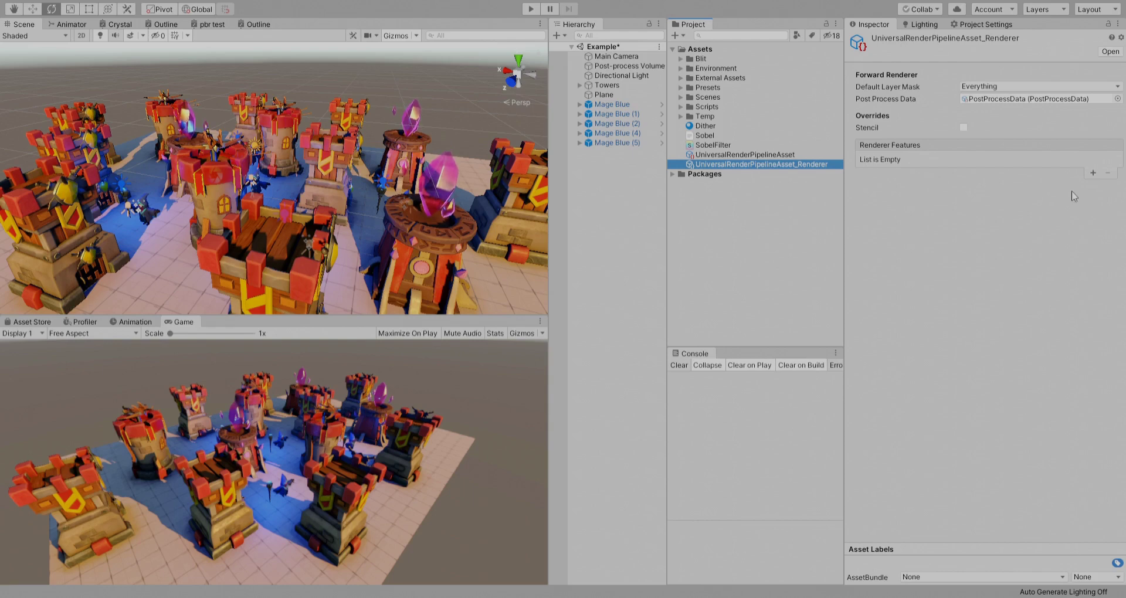
click(681, 59)
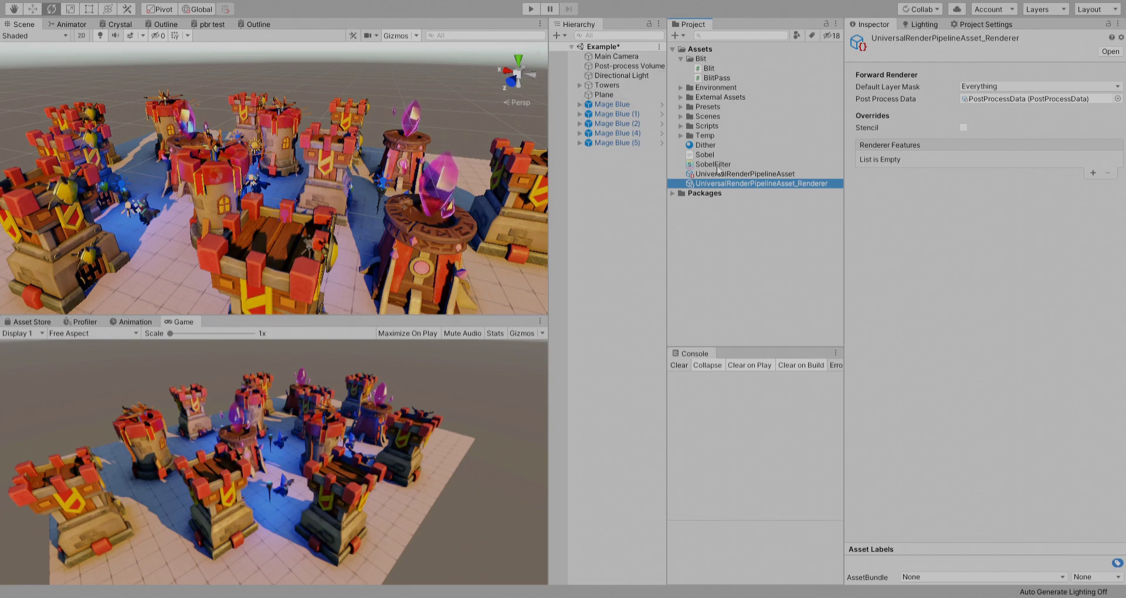
click(718, 166)
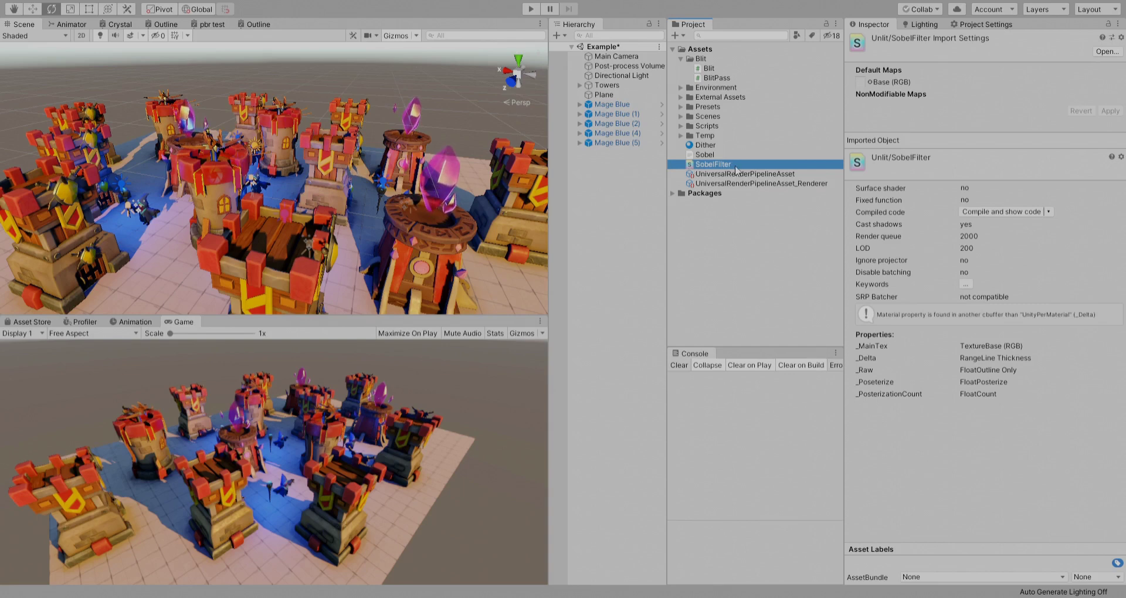
click(681, 60)
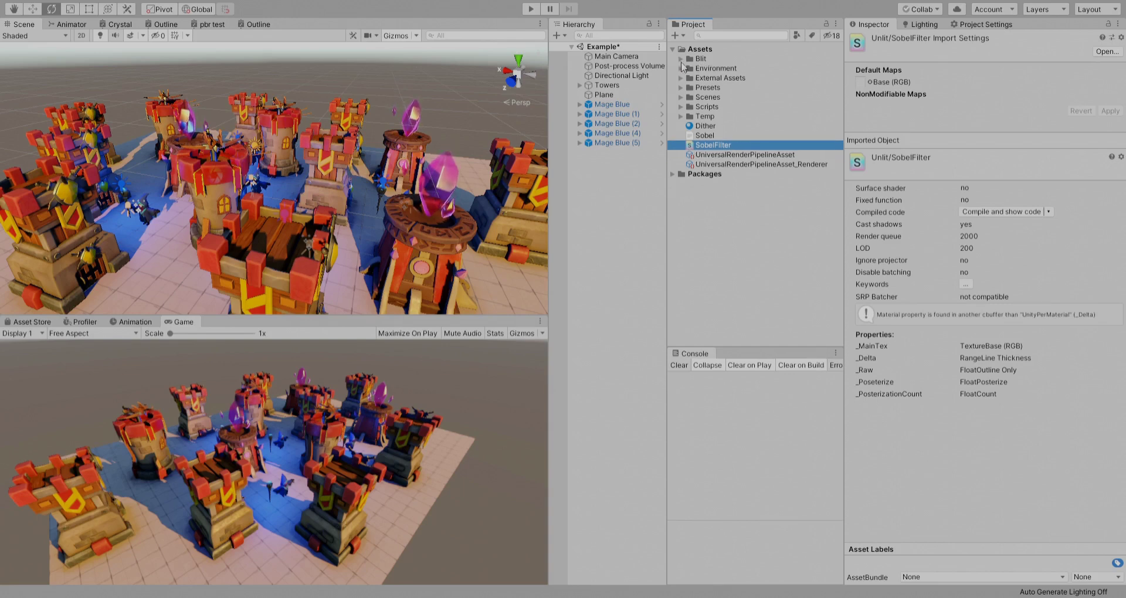
click(762, 155)
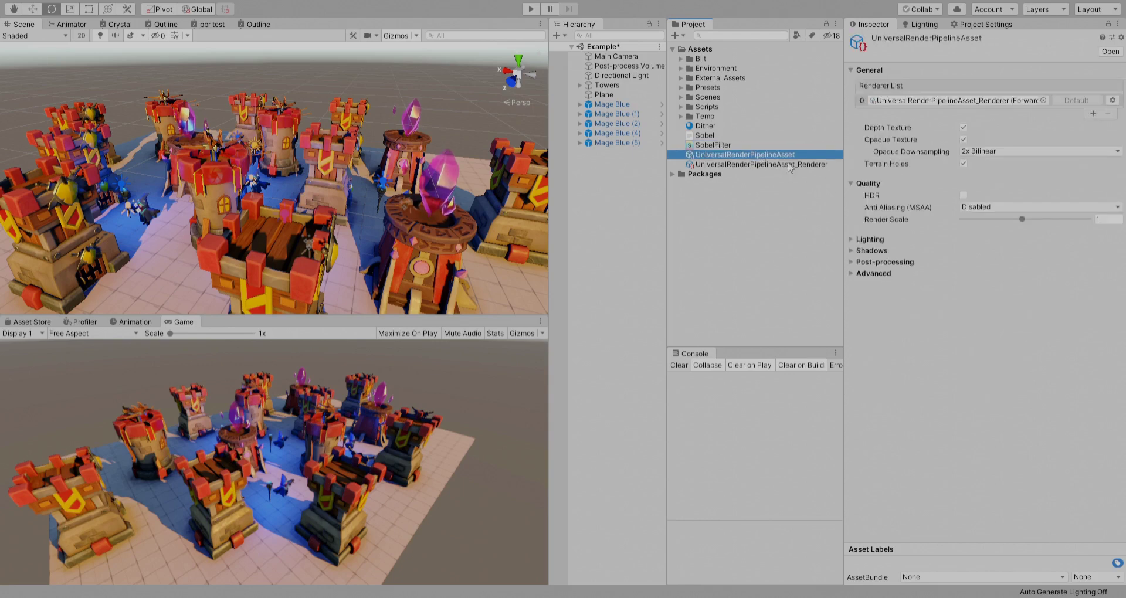
click(789, 165)
click(682, 59)
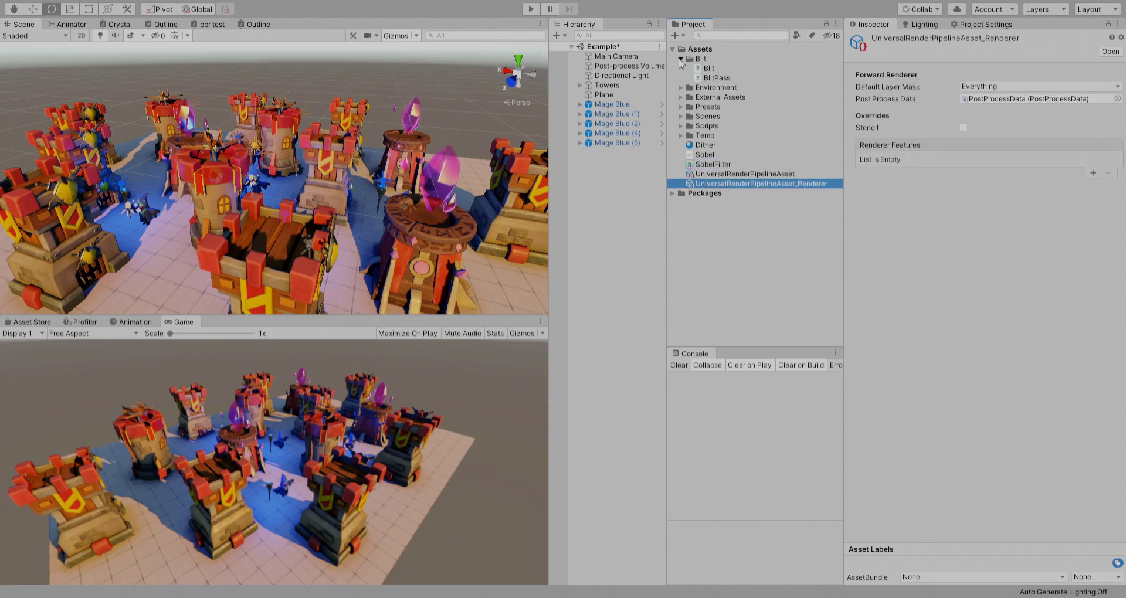
click(681, 59)
Try adding a Render Objects feature to the pipeline renderer, and remove it from the feature list
click(1094, 174)
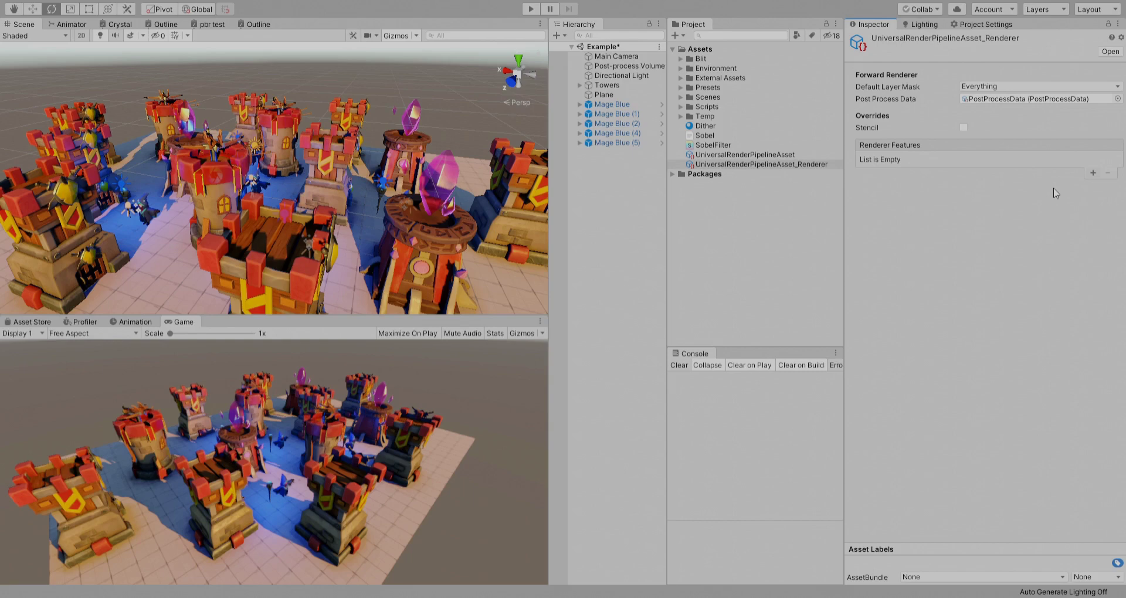
click(1019, 185)
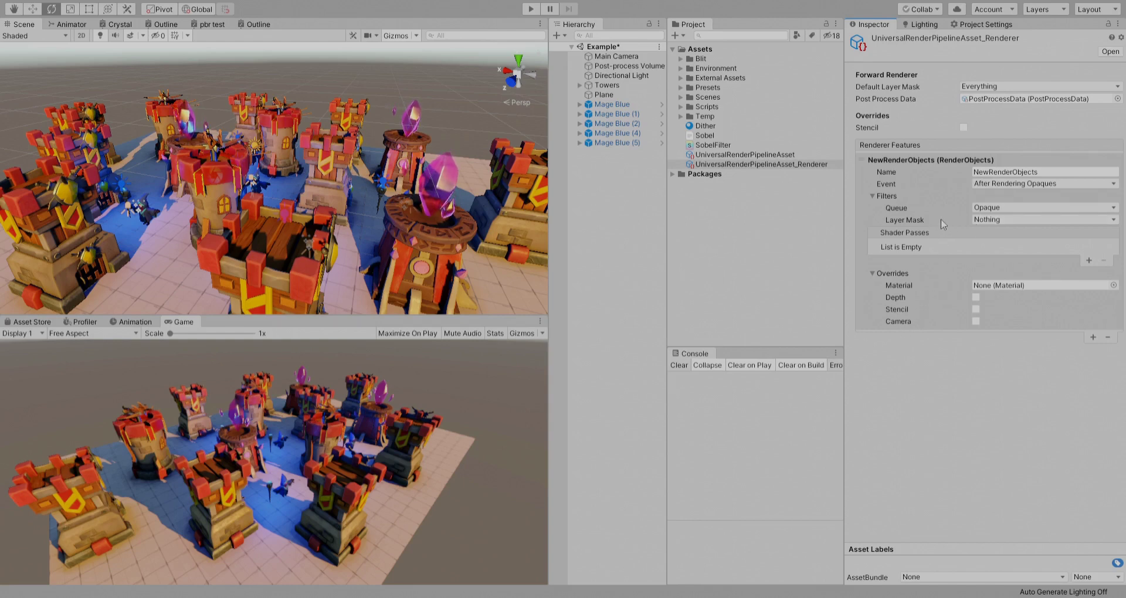
click(888, 176)
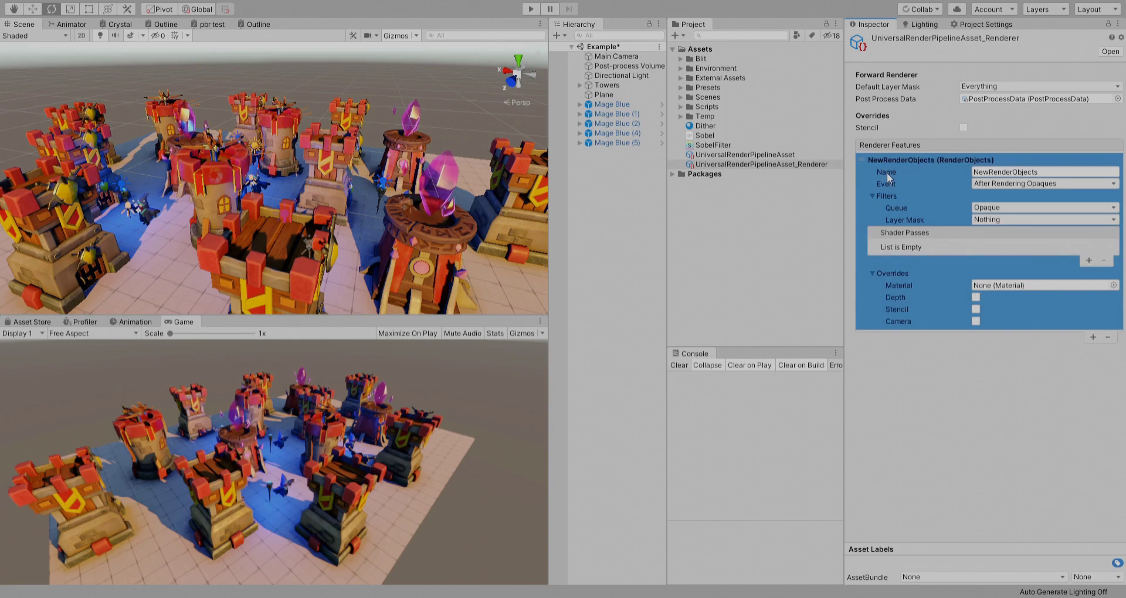
click(1106, 336)
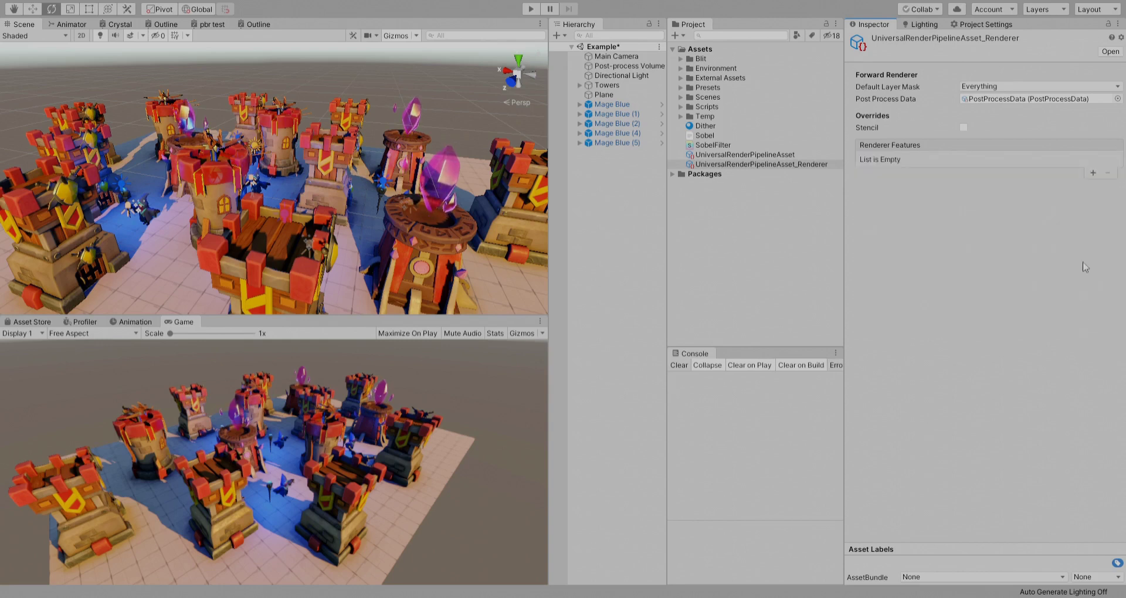
Add a Blit feature to the pipeline renderer and set its event to After Rendering Skybox
click(1093, 173)
click(1066, 191)
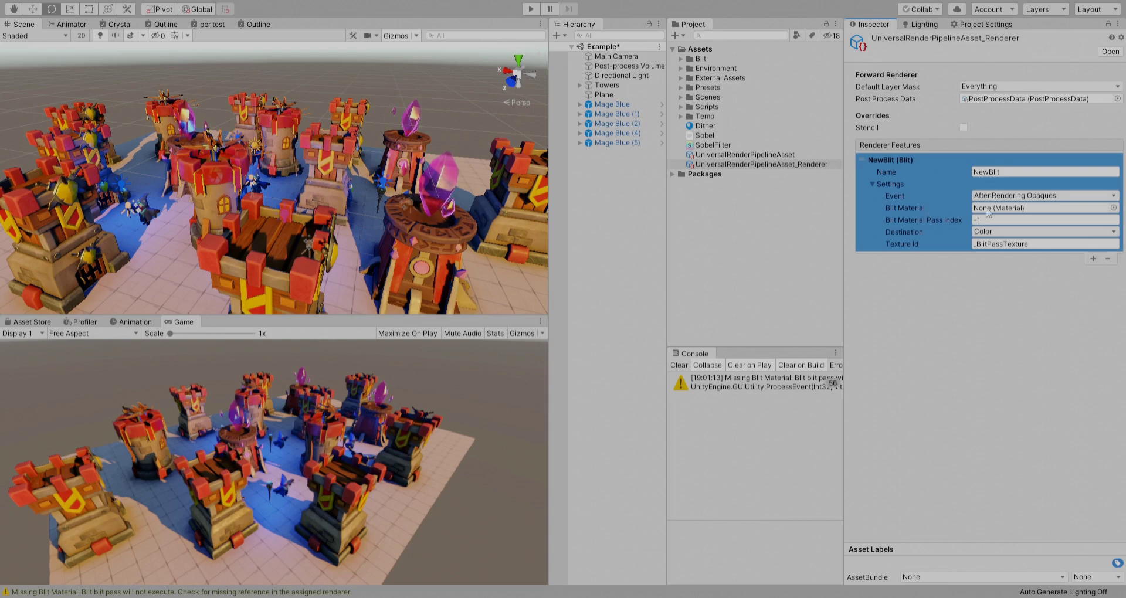
click(1061, 321)
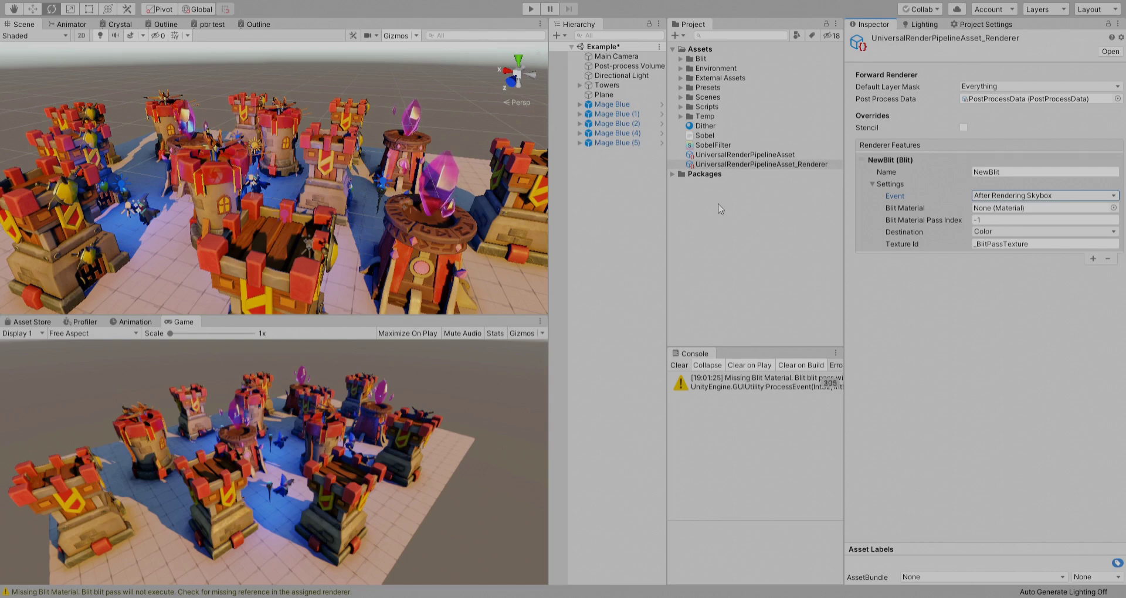
Set the Blit feature's material pass index to 0, try Texture as the destination and restore it to Color
click(1018, 220)
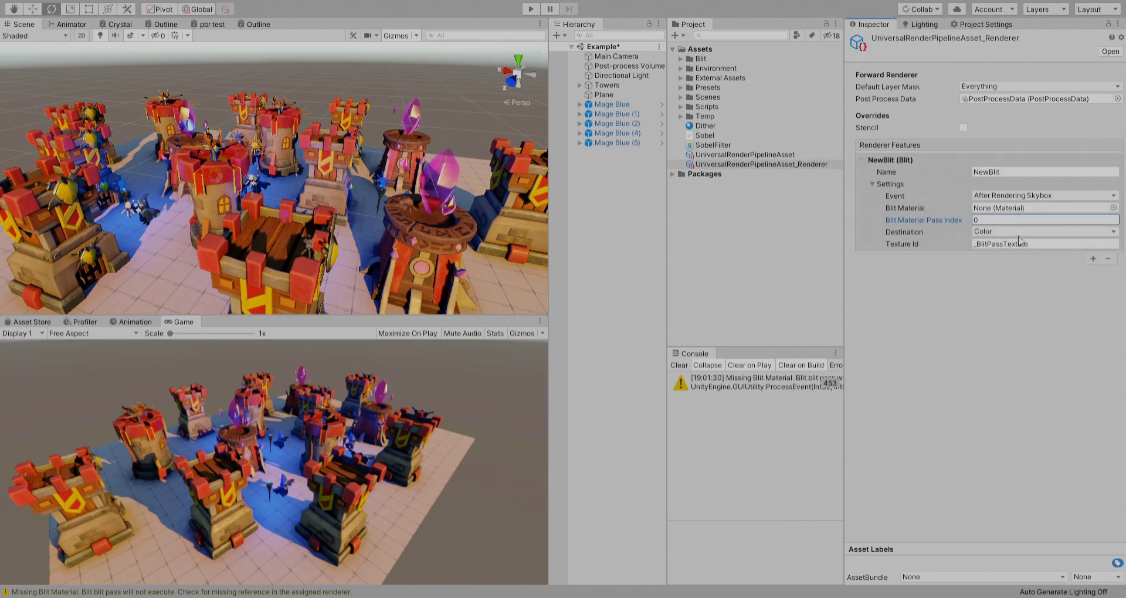
key(Tab)
key(Tab)
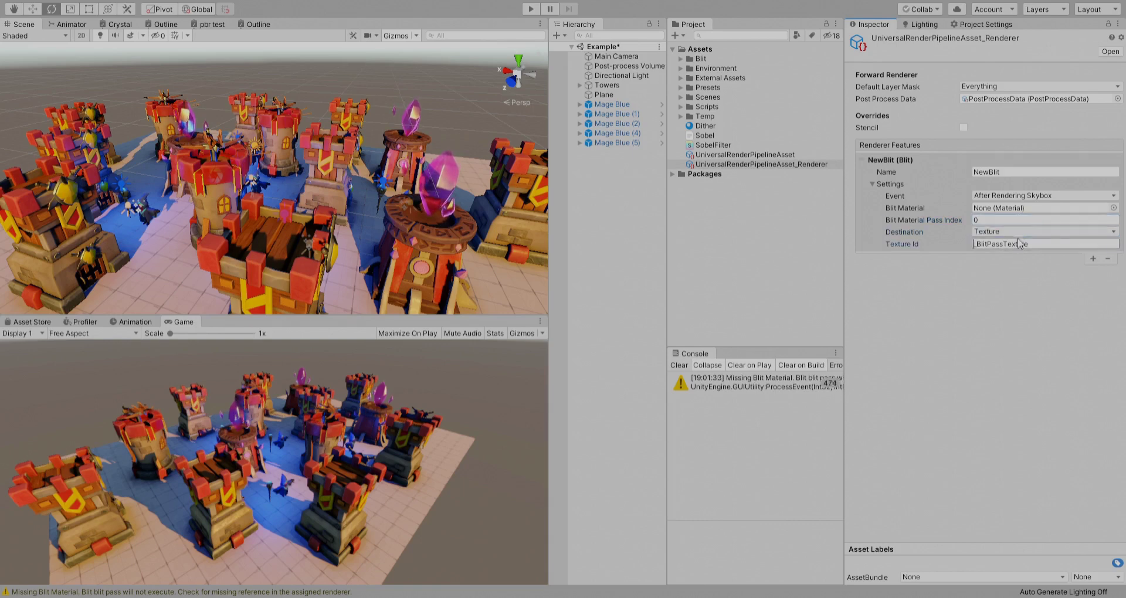
key(shift+Tab)
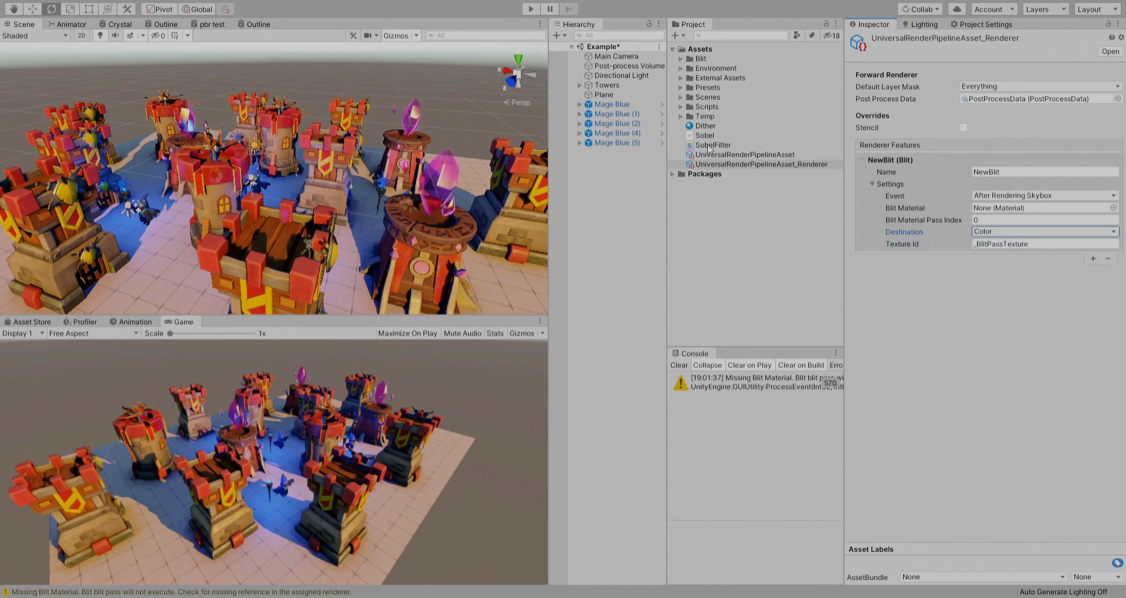
Create a material from the SobelFilter shader in Assets and switch its shader to Universal Render Pipeline/Unlit
click(710, 146)
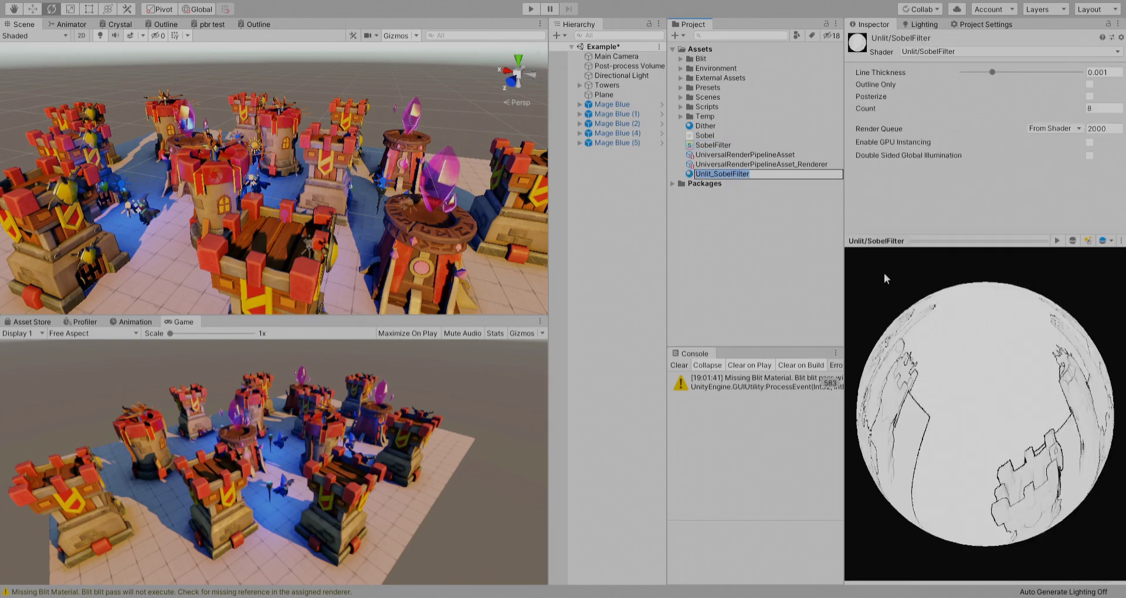
click(744, 203)
click(723, 175)
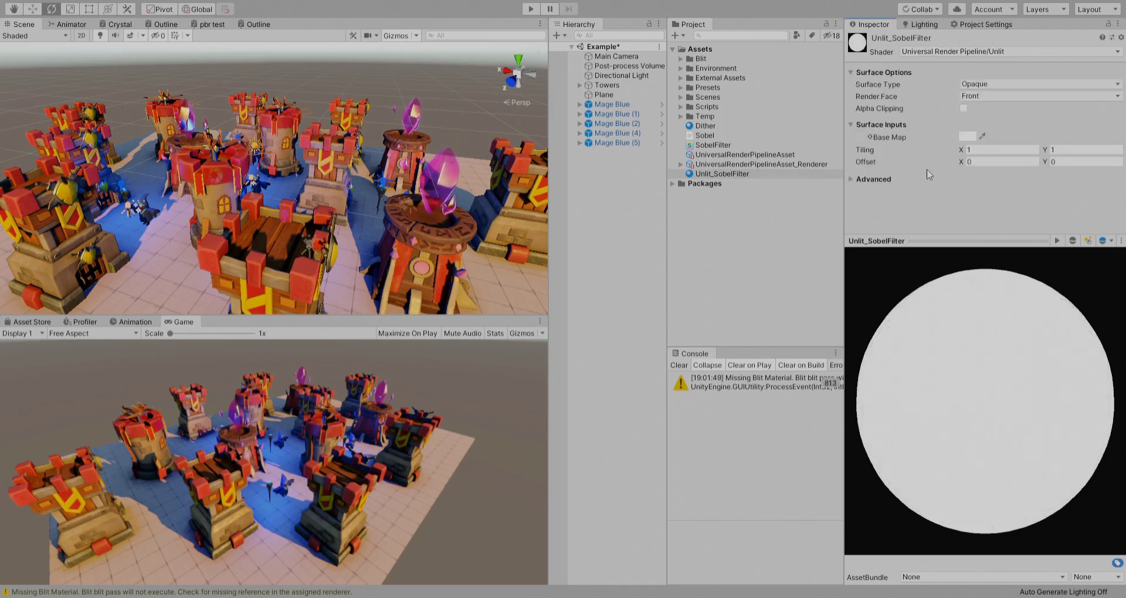
Assign the Unlit_SobelFilter material to the renderer's Blit feature and set its event to After Rendering Transparents
click(723, 155)
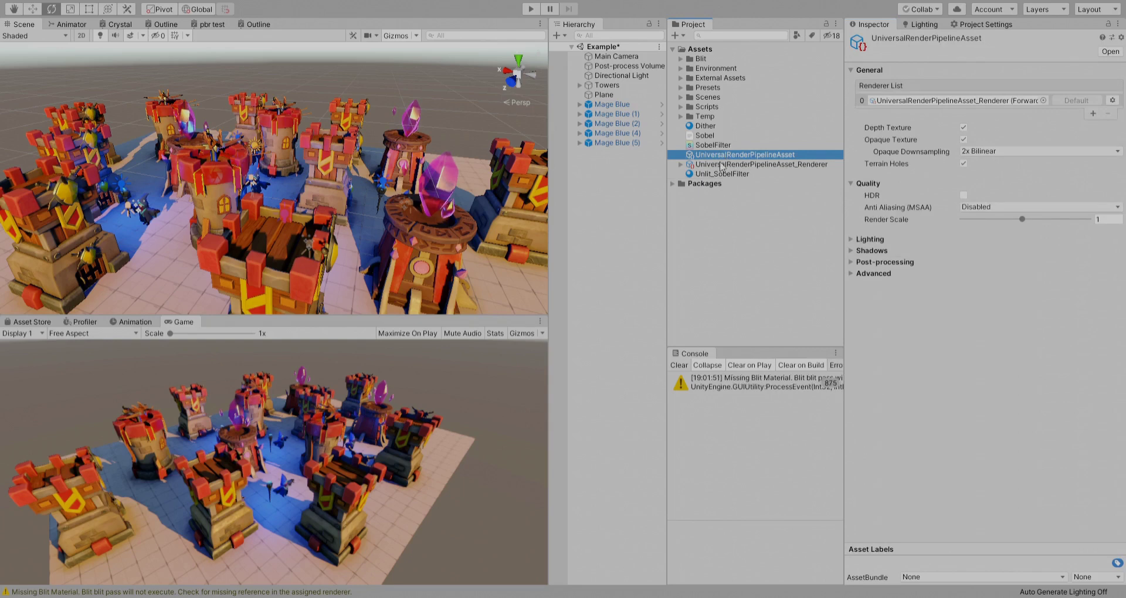
click(722, 164)
drag(748, 175, 1028, 214)
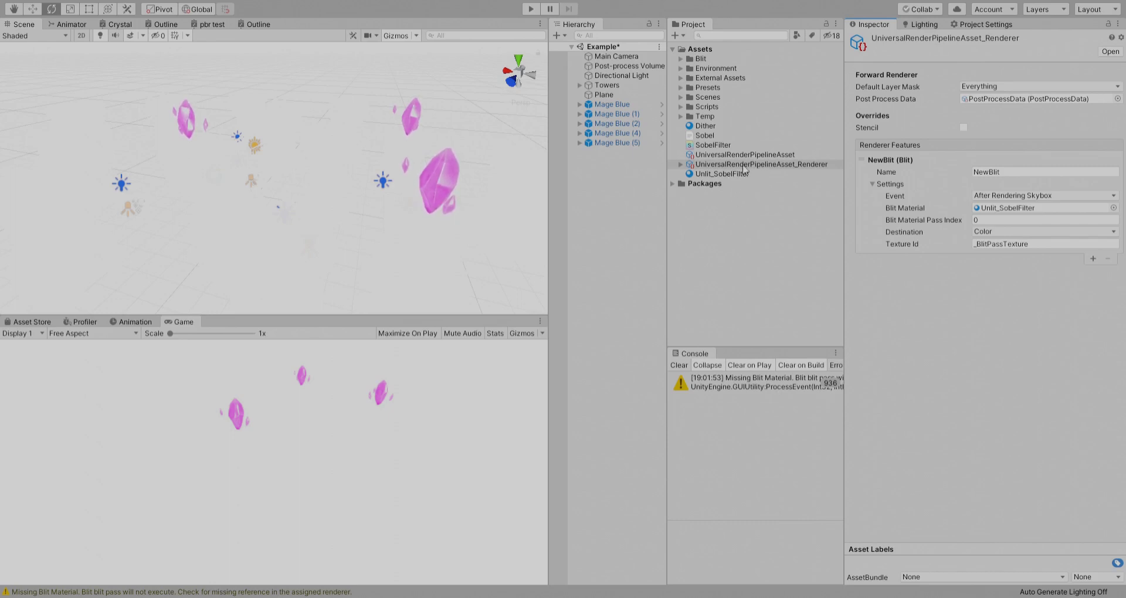
click(1030, 350)
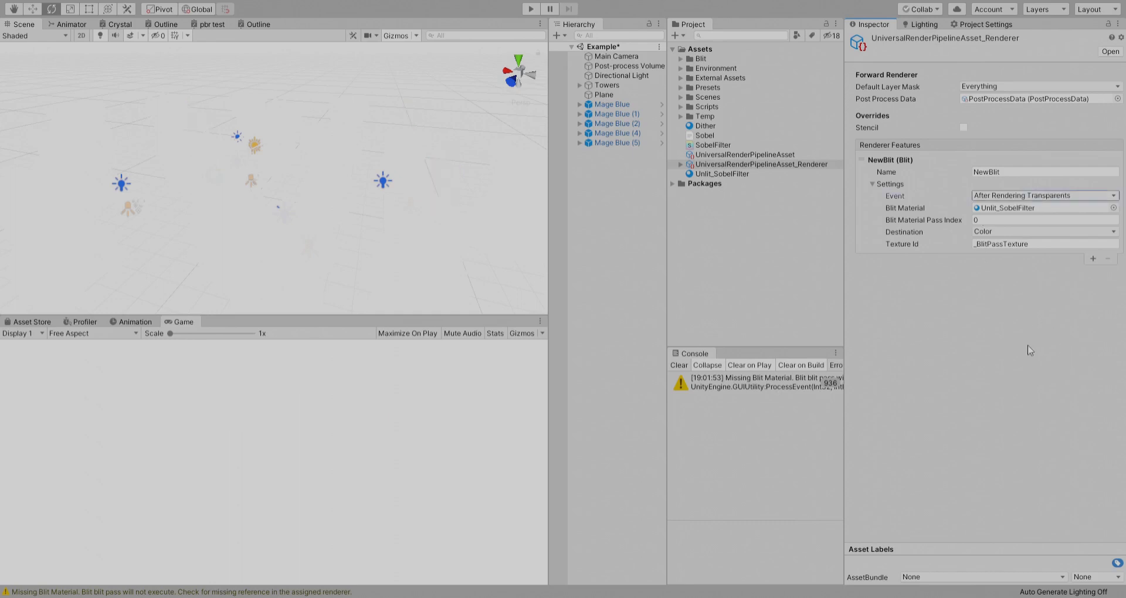
Delete the Unlit_SobelFilter material from the project's assets
click(1090, 210)
click(741, 176)
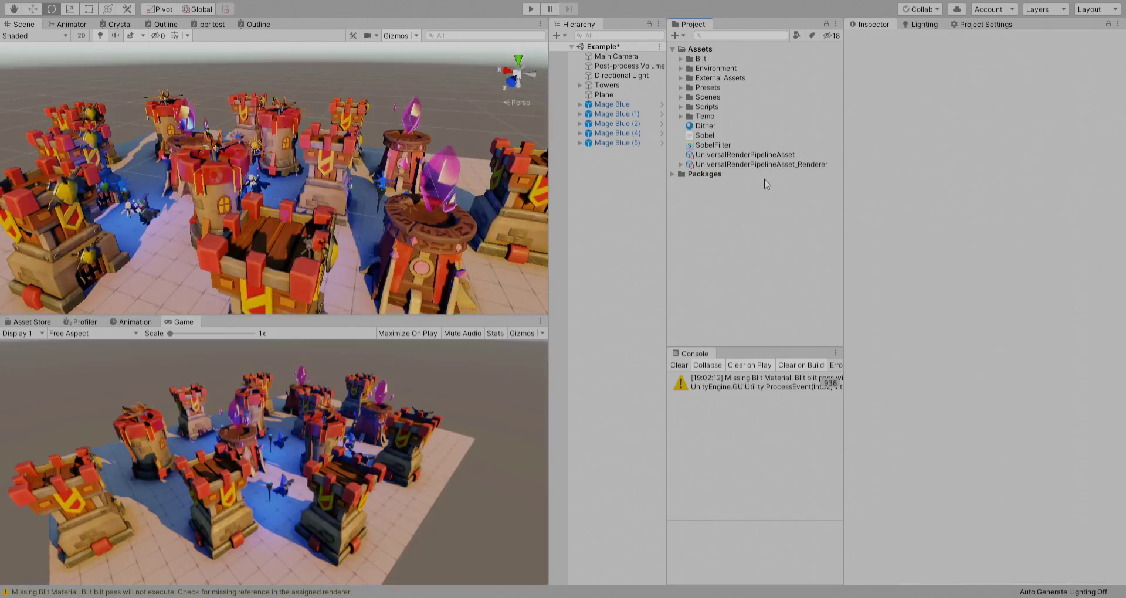
Assign the Dither material as the Blit material of the Blit feature in UniversalRenderPipelineAsset_Renderer
click(708, 126)
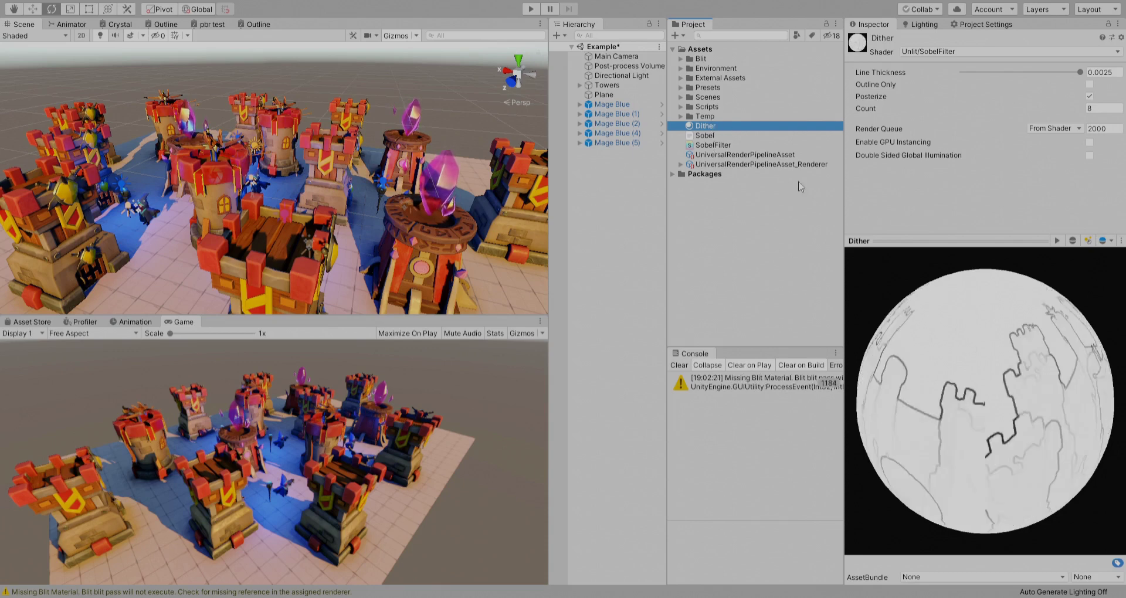
click(723, 164)
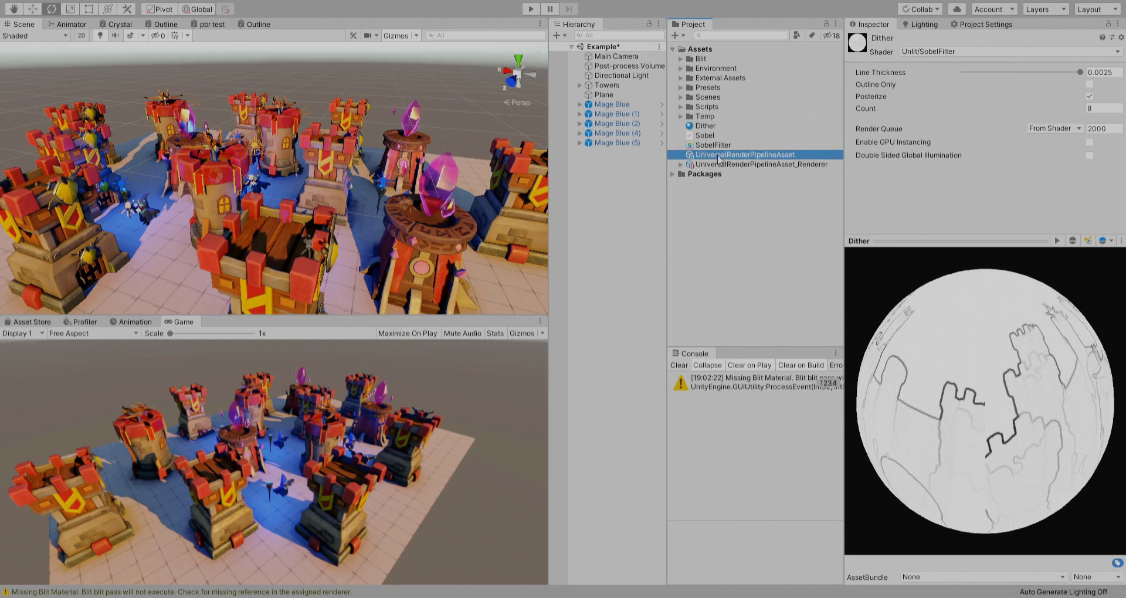
drag(715, 132, 1005, 208)
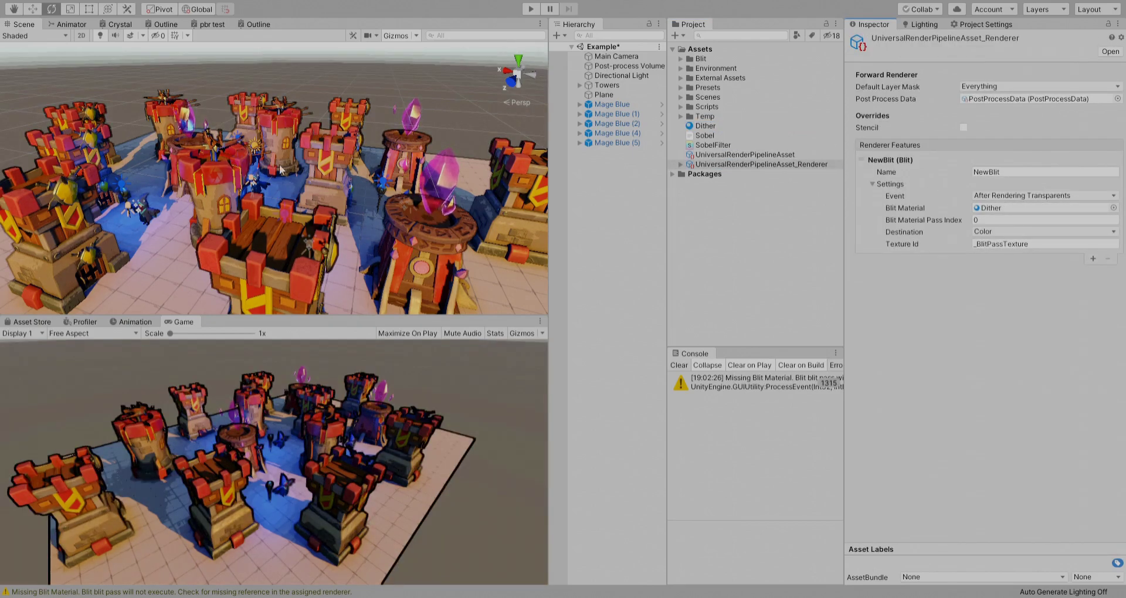
Reduce the Dither material's line thickness to about 0.0019
right_drag(281, 171, 285, 142)
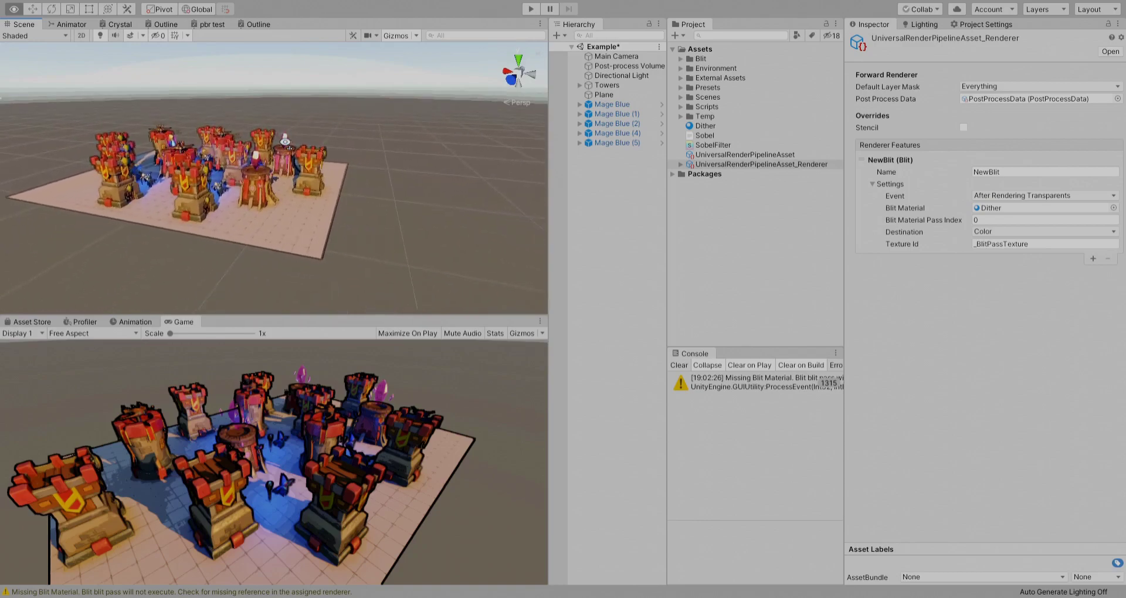
right_drag(285, 142, 421, 41)
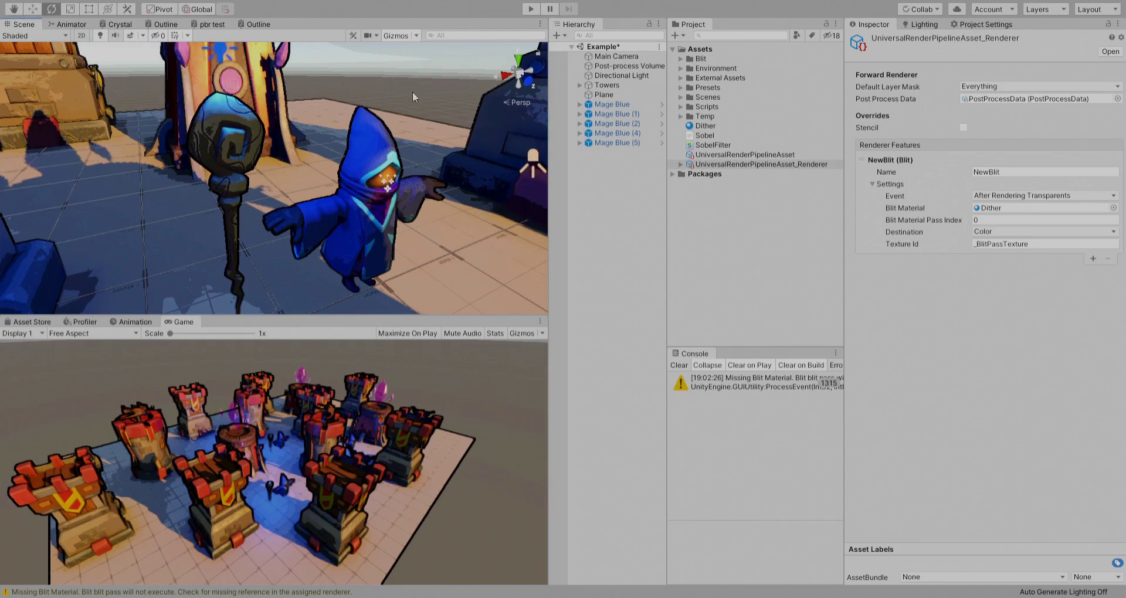
middle_drag(413, 92, 394, 174)
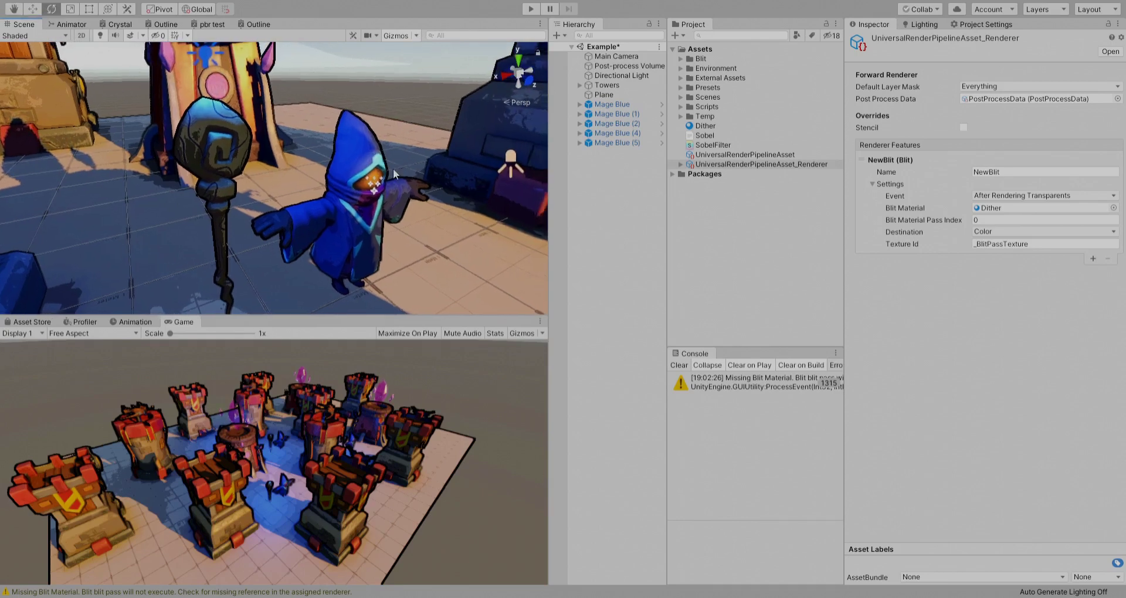
click(722, 126)
drag(1080, 73, 1046, 74)
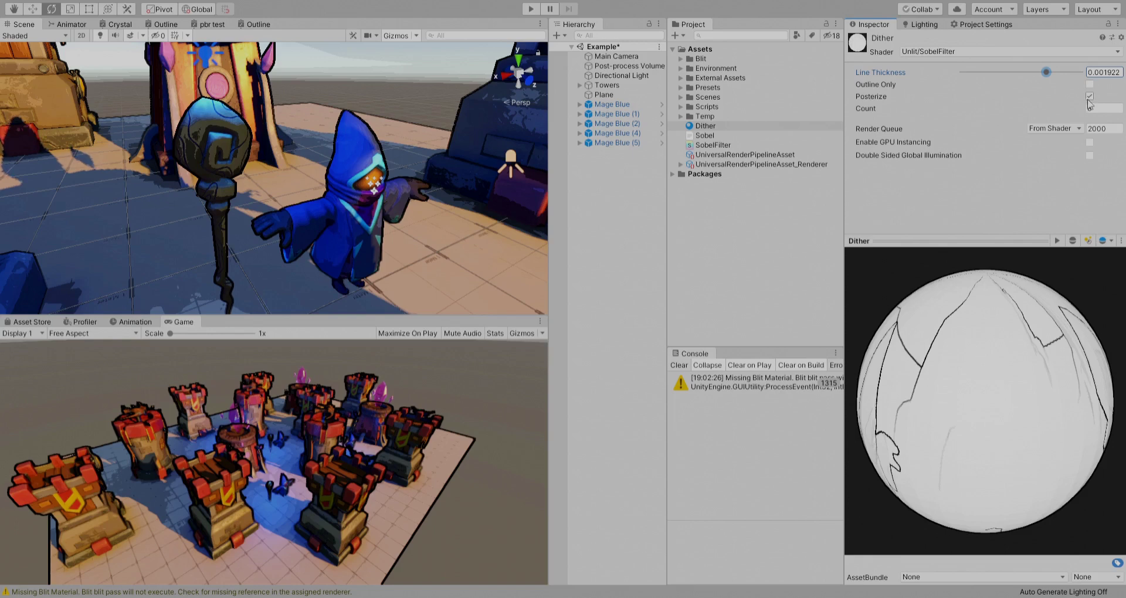
Preview the Dither material with Outline Only enabled and with Posterize disabled, restoring each option
click(1090, 84)
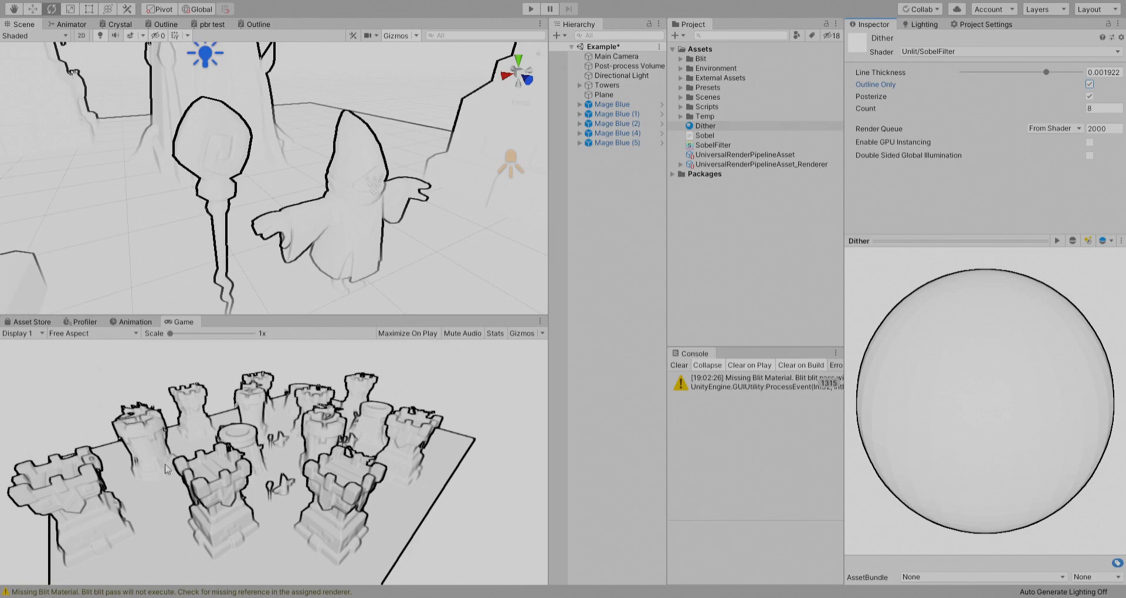
click(1090, 85)
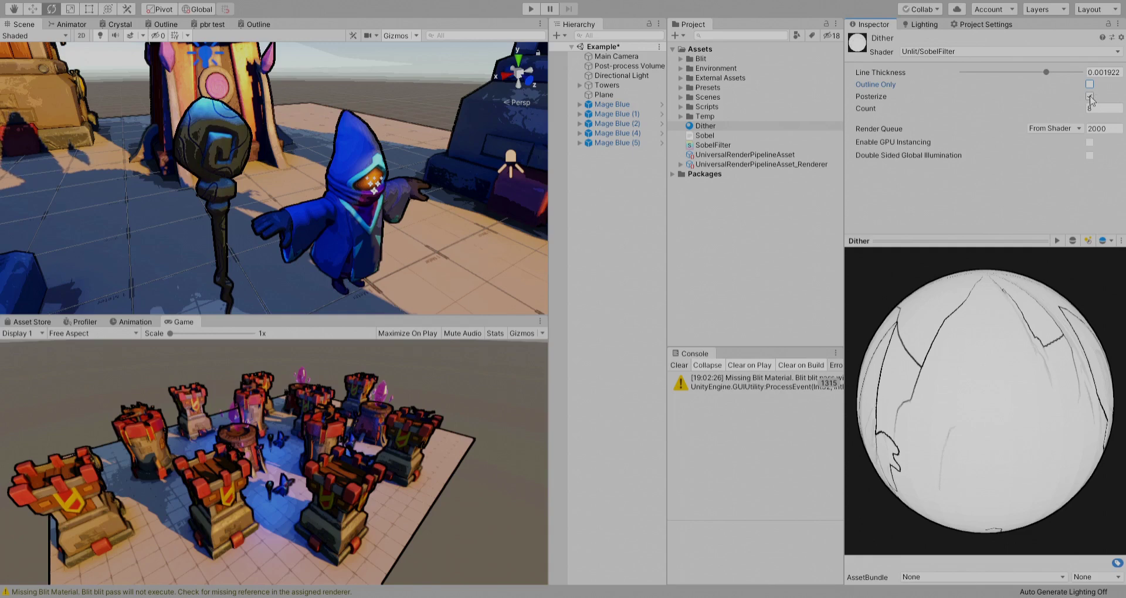
click(1090, 96)
alt+drag(350, 192, 296, 216)
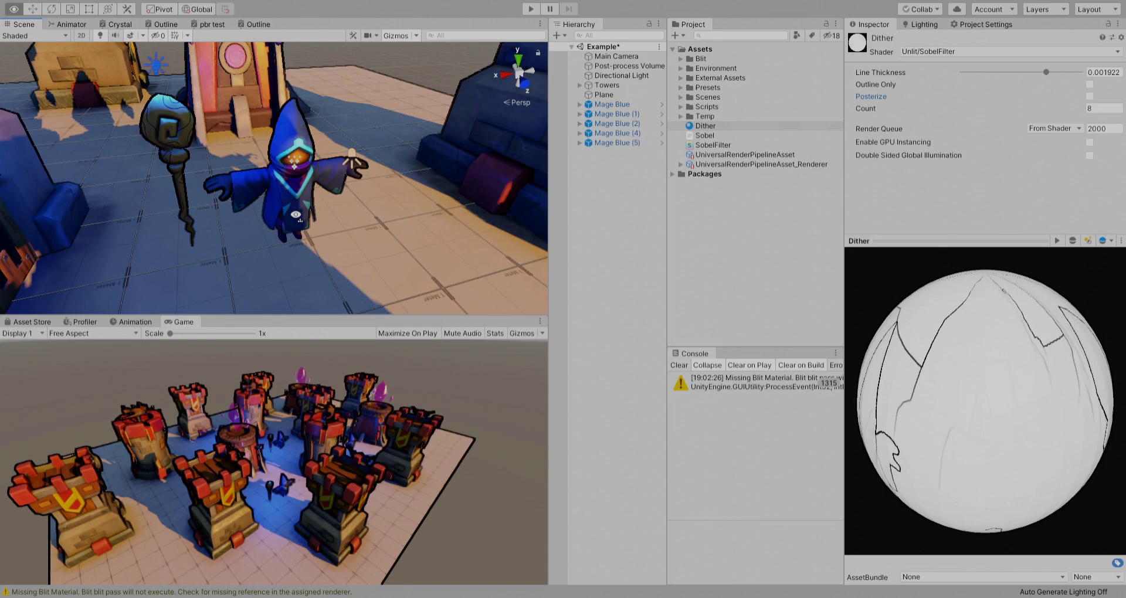
alt+drag(296, 216, 264, 222)
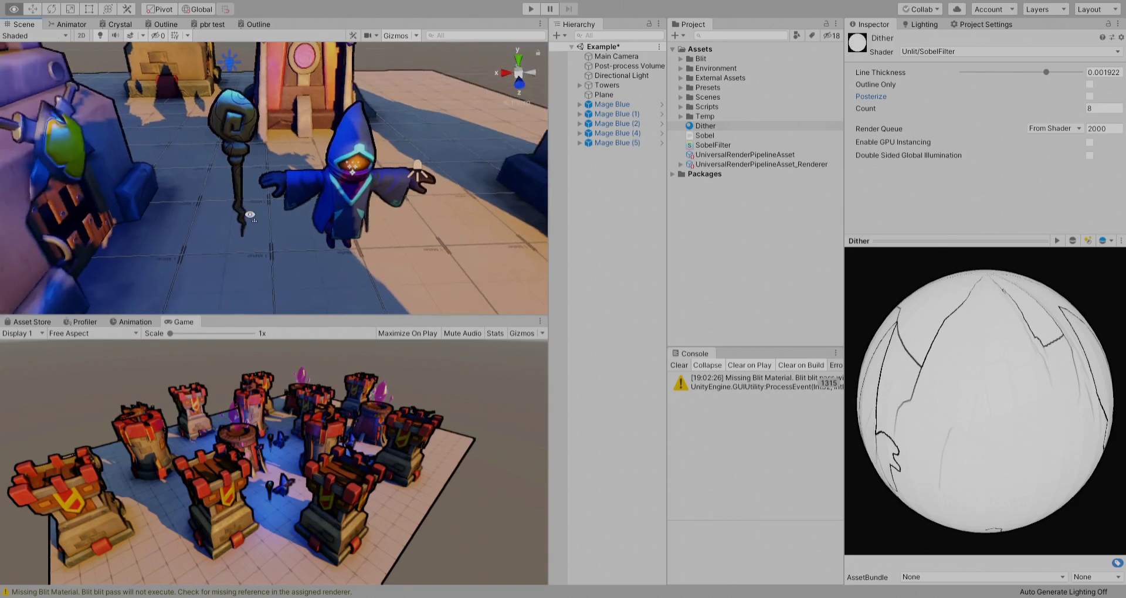
click(1090, 95)
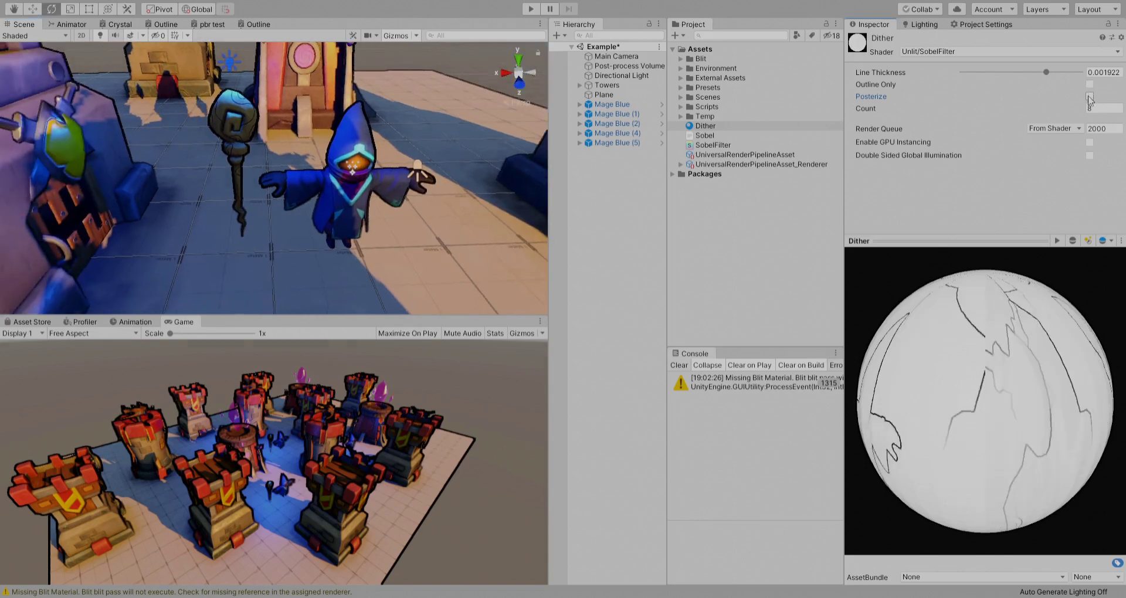
Try a posterization count of 4.06 on the Dither material, set it to 10.3 and disable Posterize
alt+drag(378, 147, 404, 159)
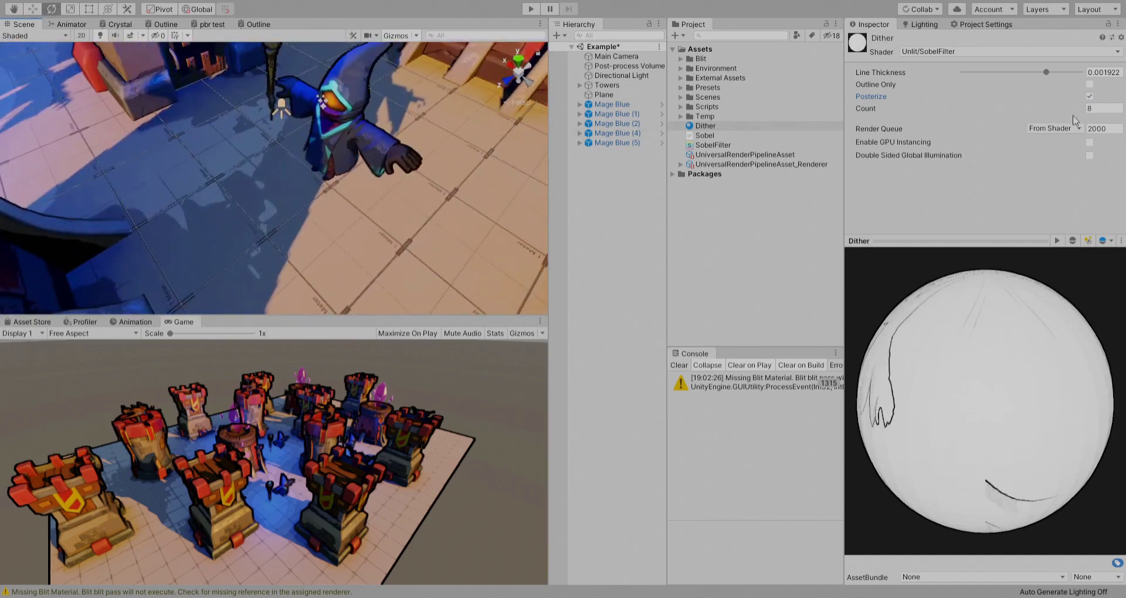
drag(1077, 111, 974, 106)
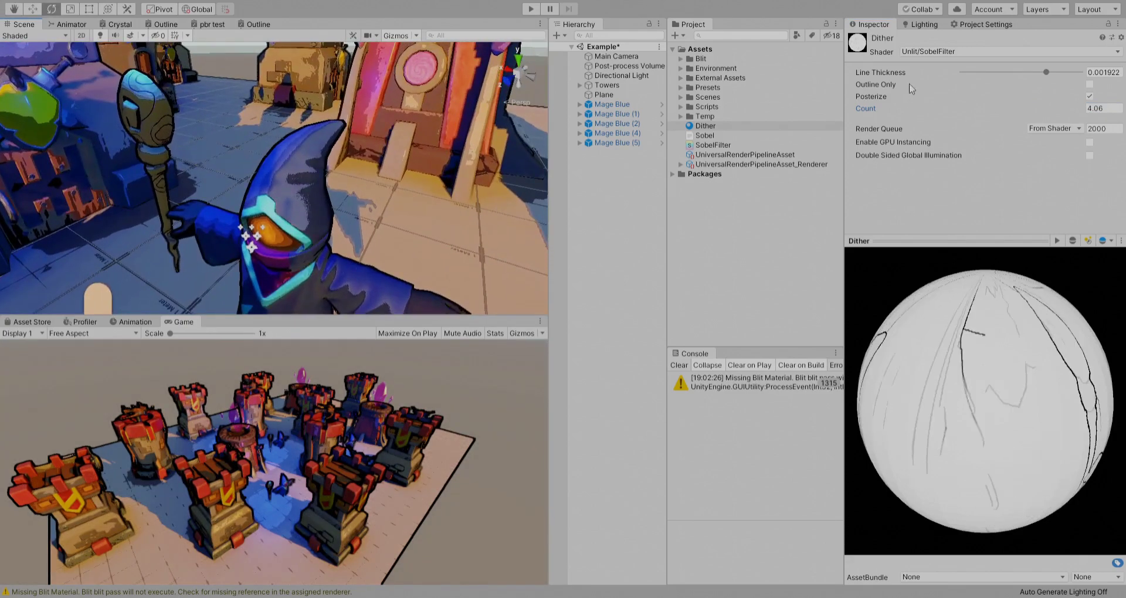
drag(1041, 112, 1086, 109)
right_drag(315, 113, 174, 107)
click(1090, 96)
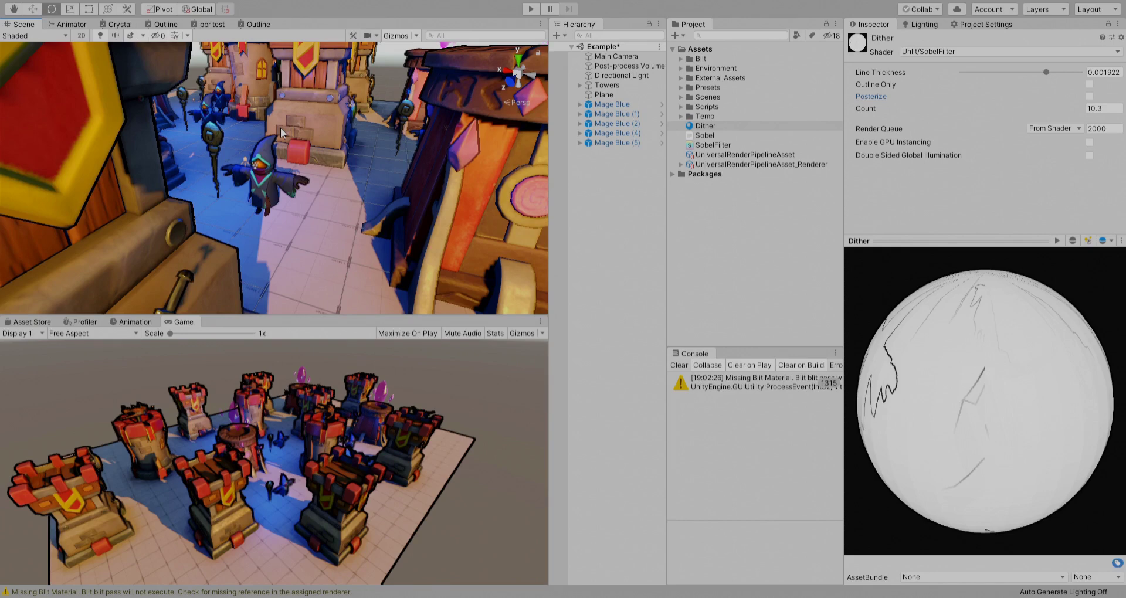
Create a shader graph named Outline in the Assets folder and open it for editing
click(736, 147)
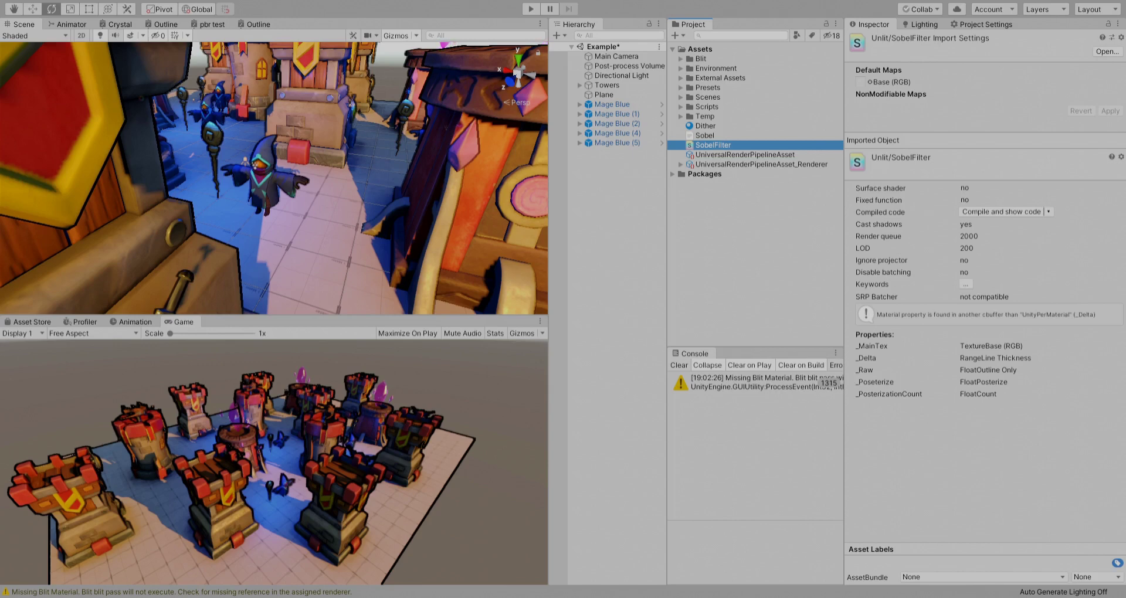
click(721, 137)
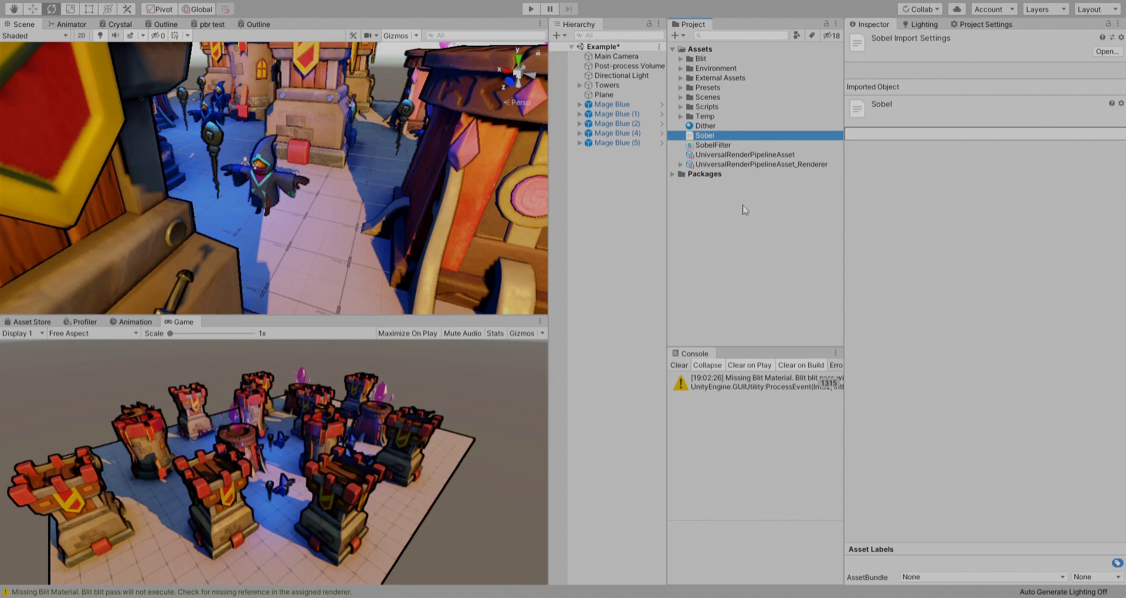
click(713, 145)
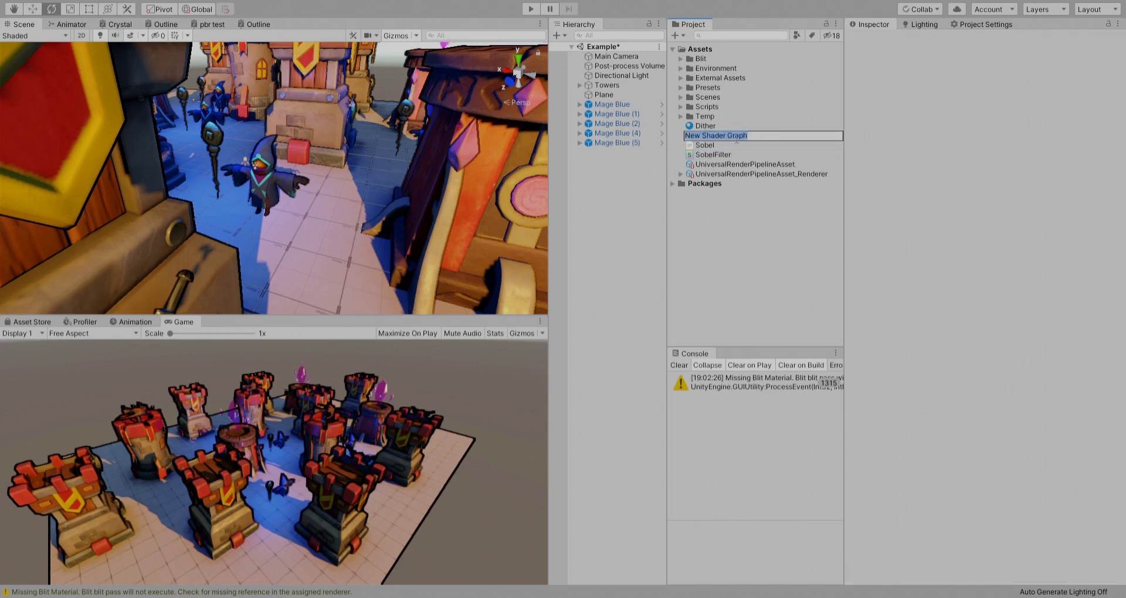
text(Outline)
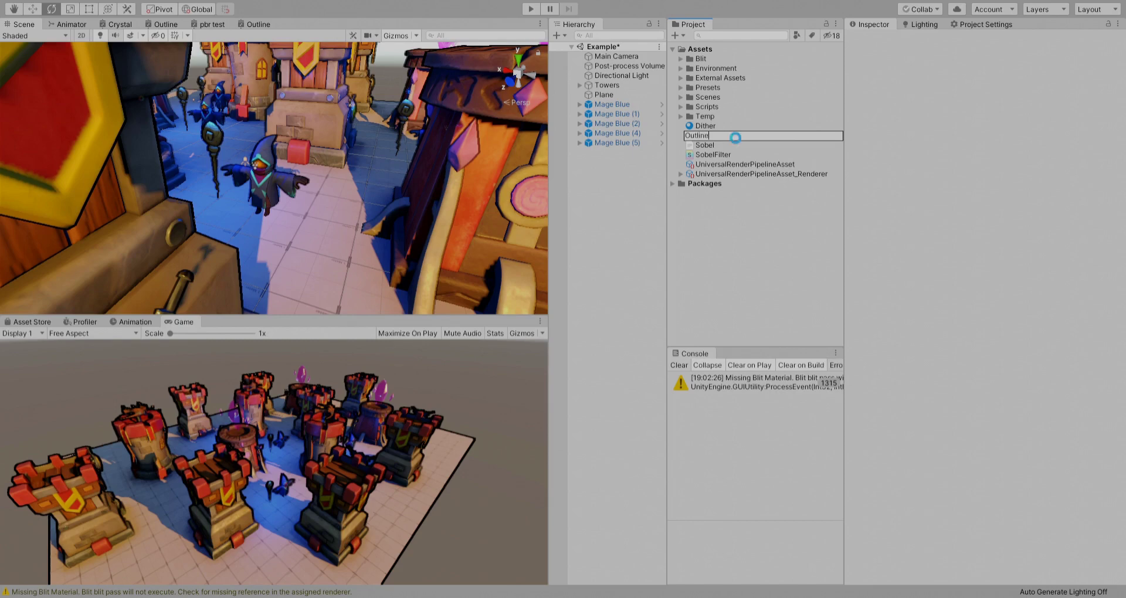
key(Return)
double_click(708, 136)
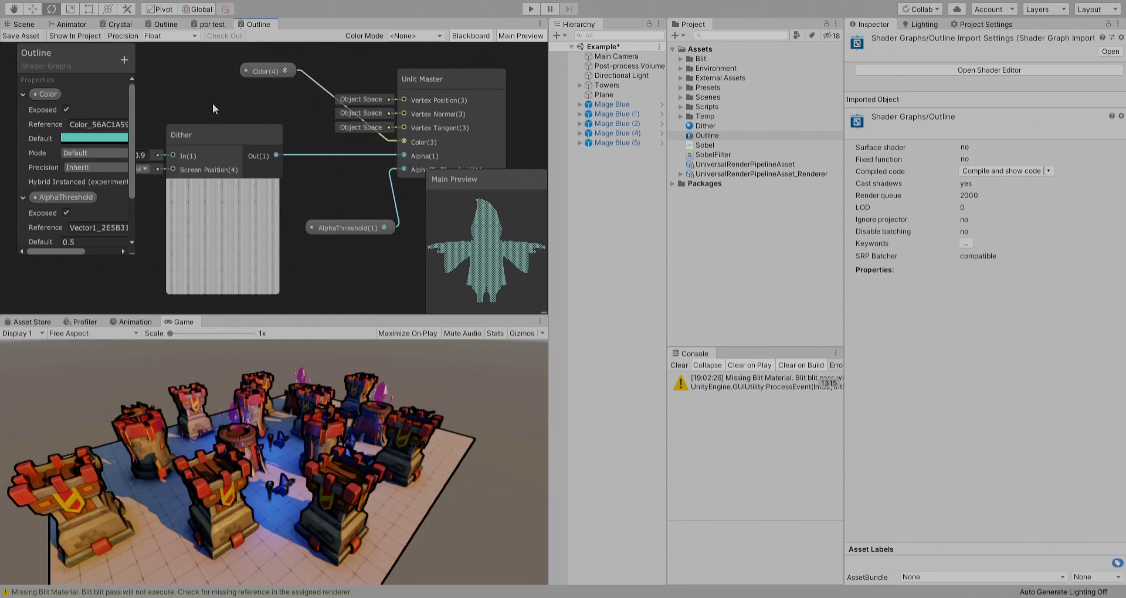
Maximize the Outline graph view and delete the Color, Dither and AlphaThreshold nodes from the graph
scroll(212, 104, down, 3)
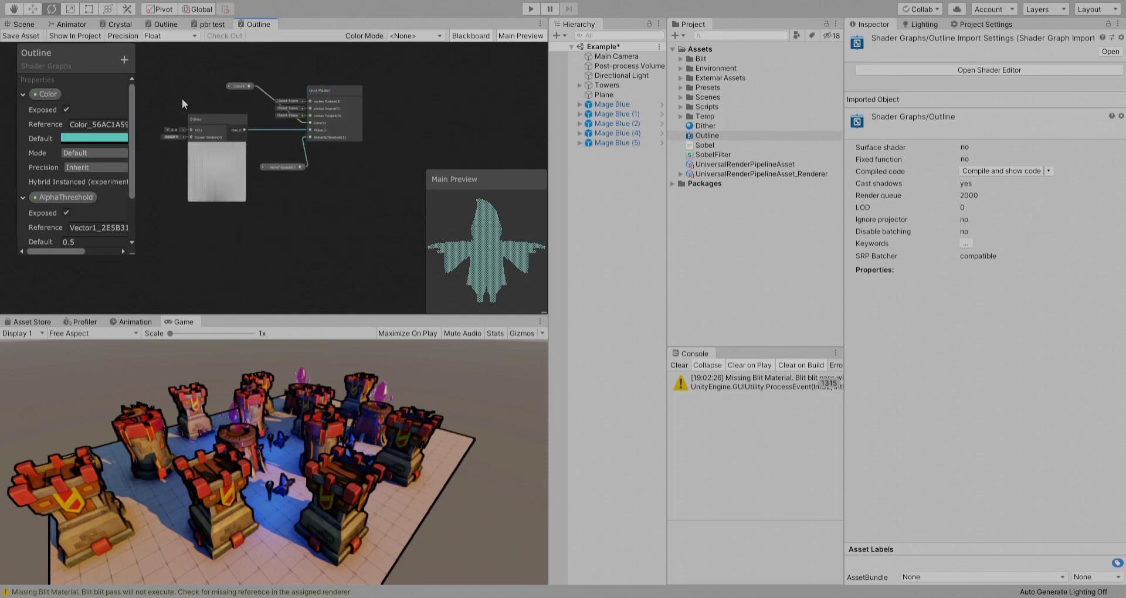
middle_drag(119, 69, 210, 76)
key(shift+space)
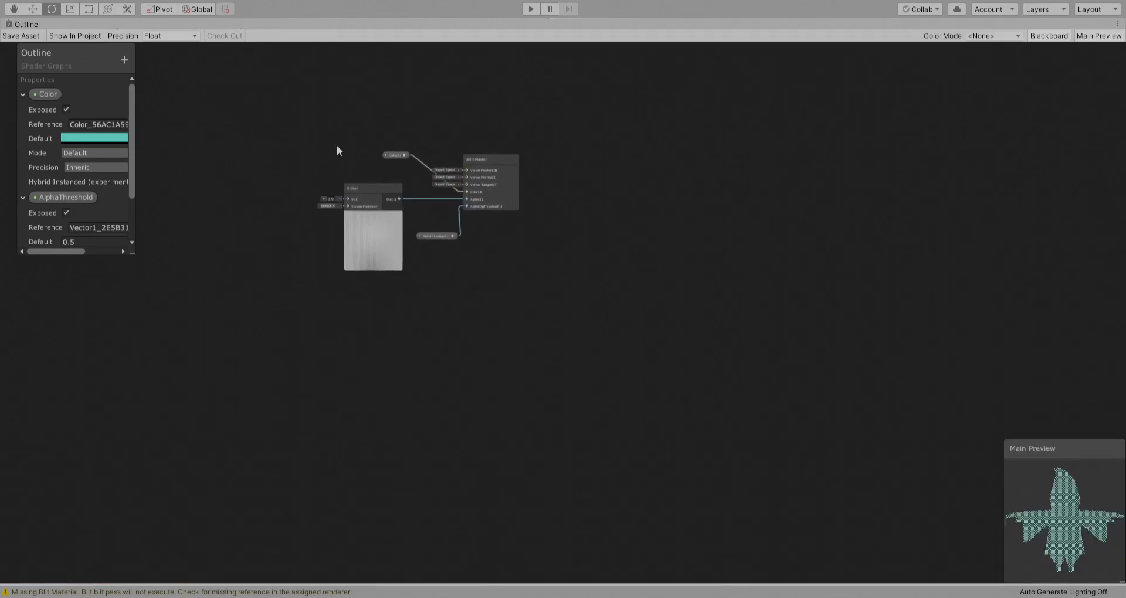
scroll(332, 143, up, 3)
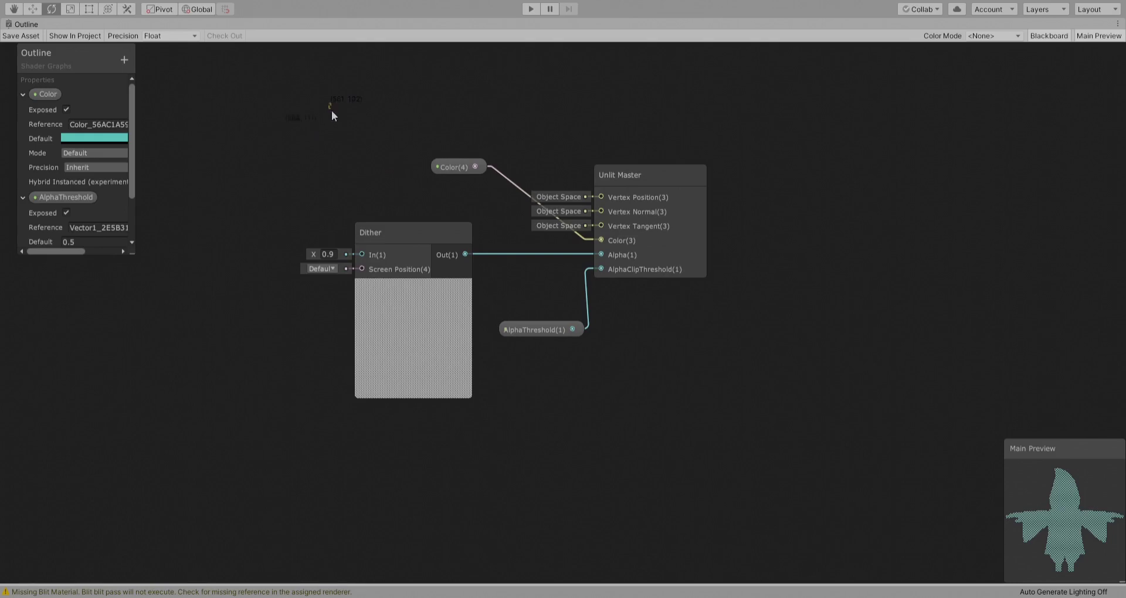
drag(328, 103, 479, 399)
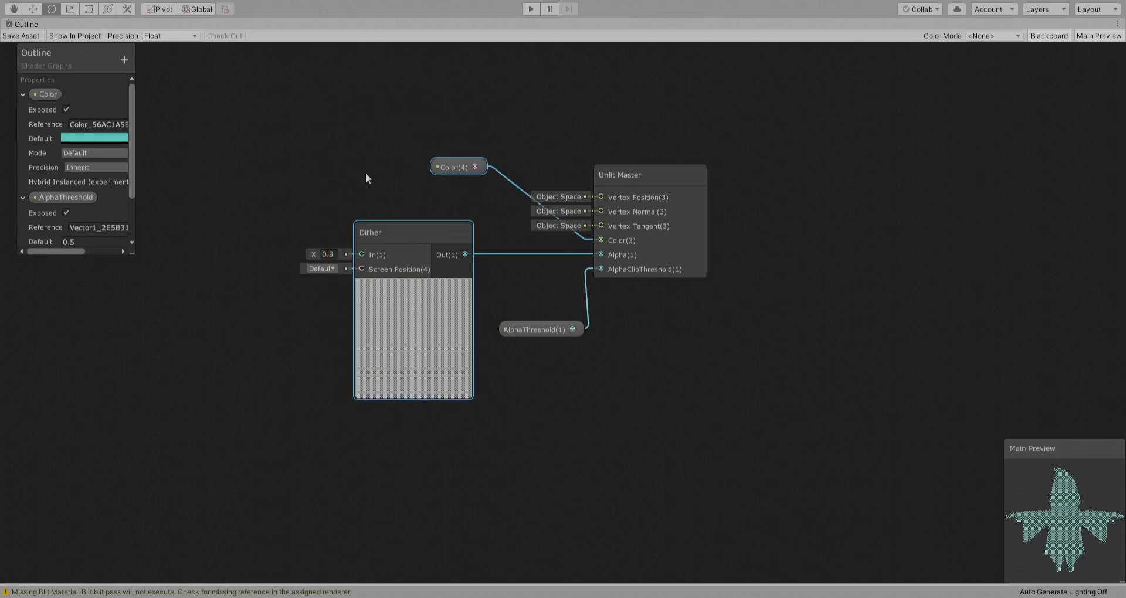
key(Delete)
click(519, 330)
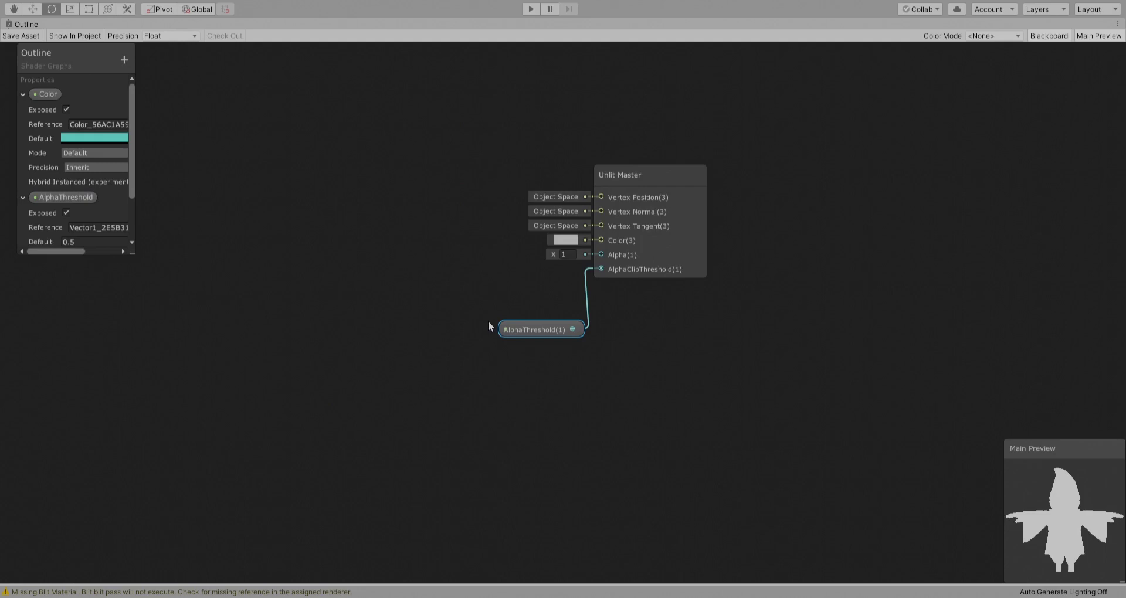
key(Delete)
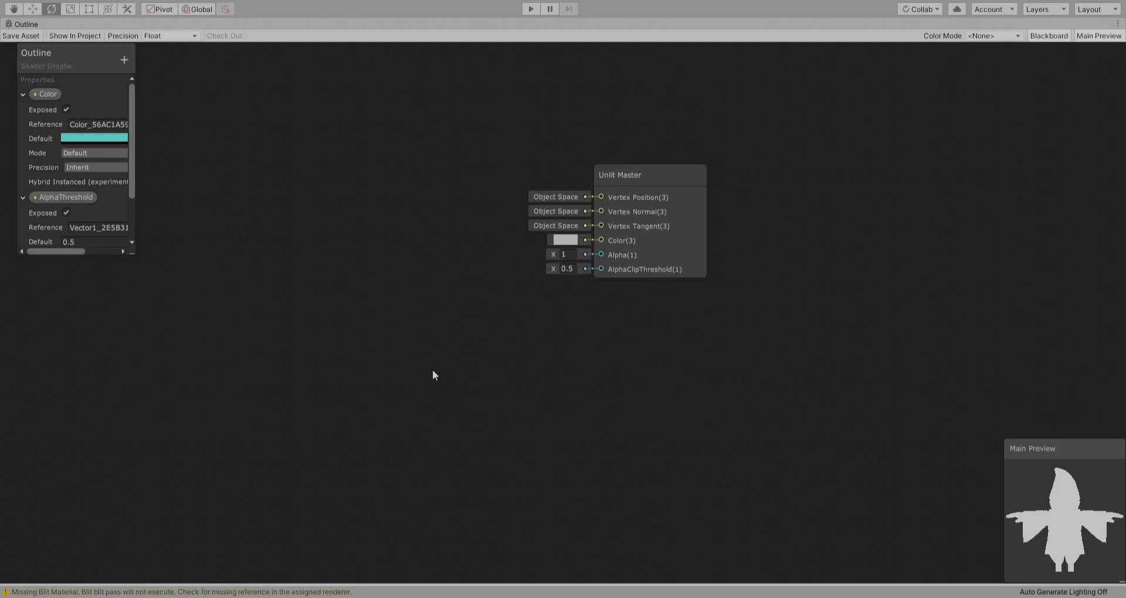
Add a PBR Master node to the graph and delete the Unlit Master node
key(ctrl+v)
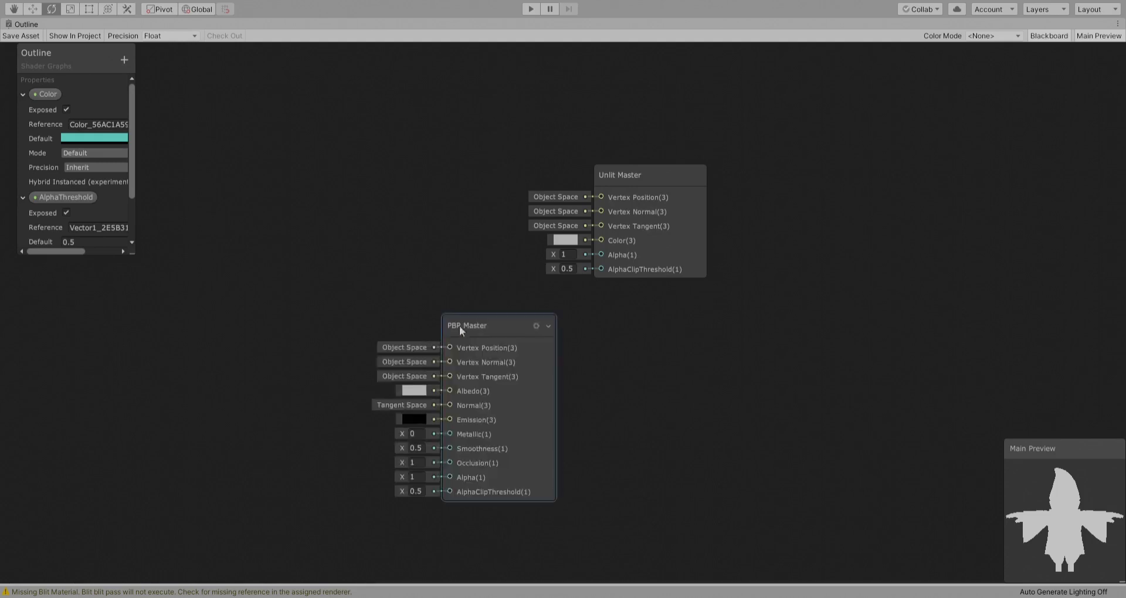
click(504, 323)
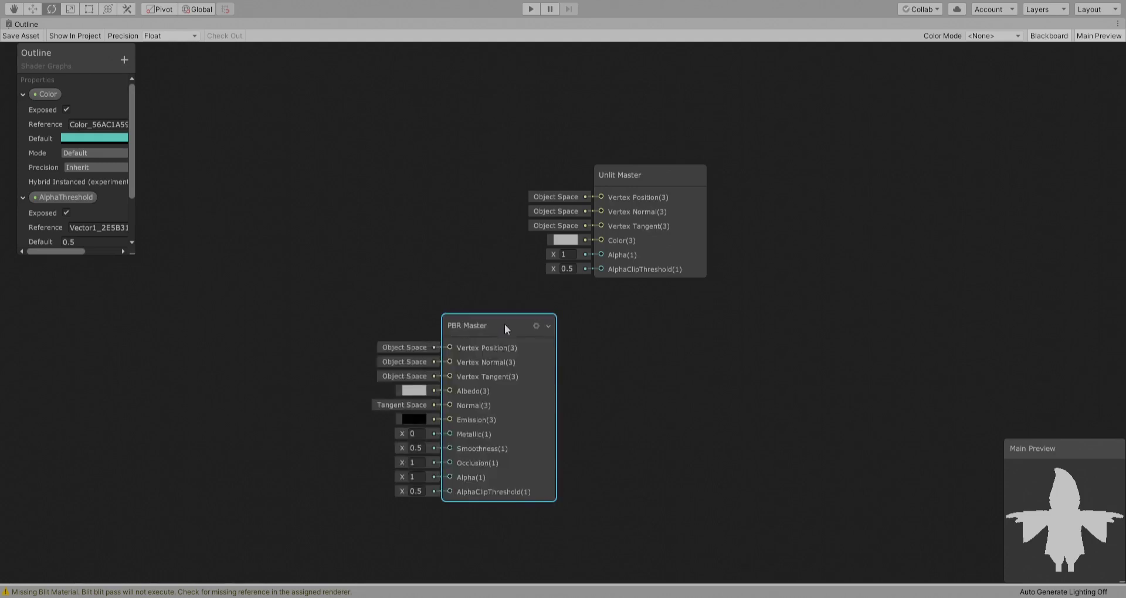
click(614, 188)
key(Delete)
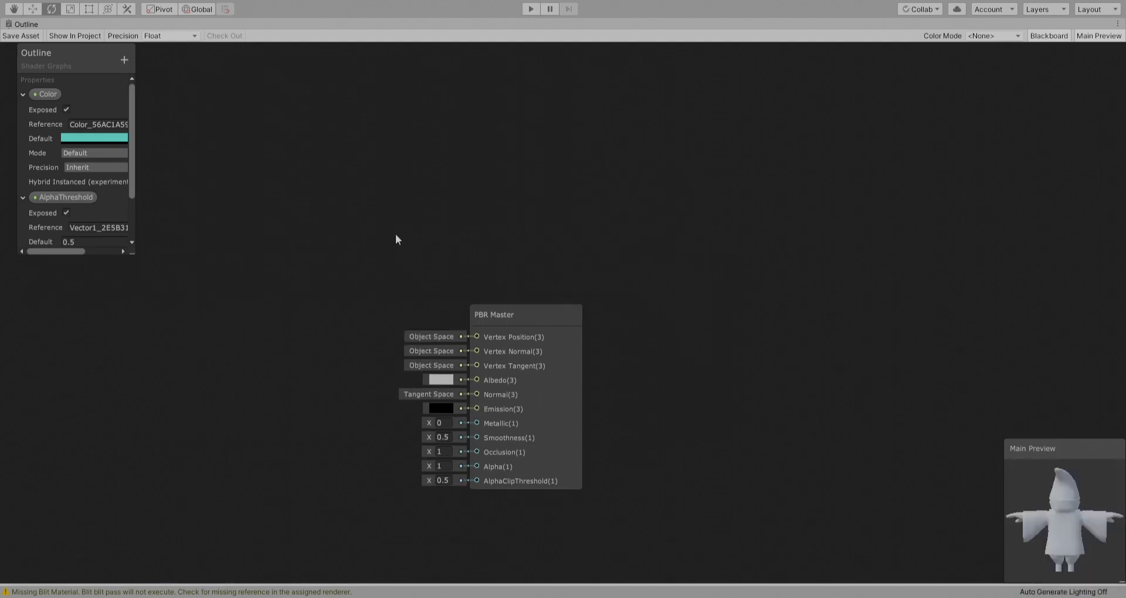
middle_drag(395, 234, 565, 178)
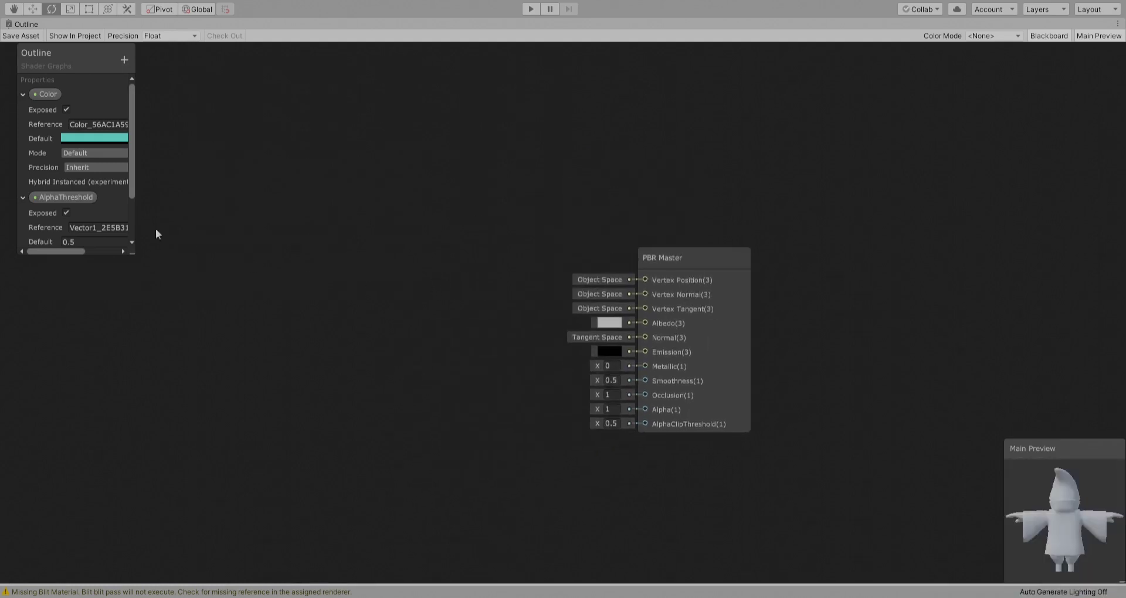
Delete the AlphaThreshold and Color properties from the Outline graph's blackboard
key(Delete)
click(45, 96)
key(Delete)
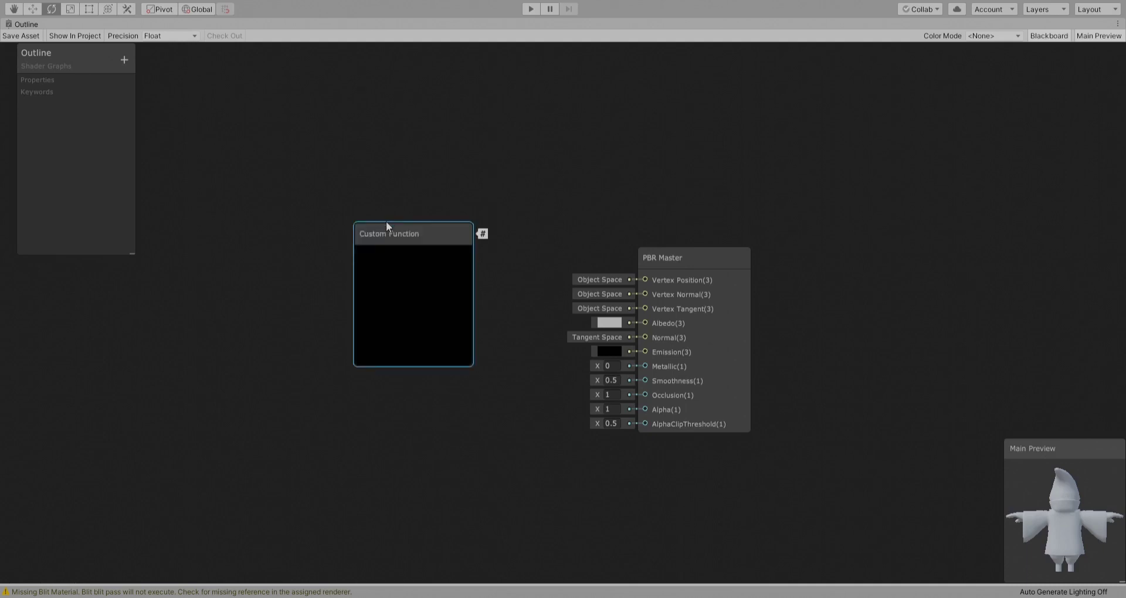
Add a Custom Function node with two Vector 1 inputs and one Vector 1 output
click(453, 234)
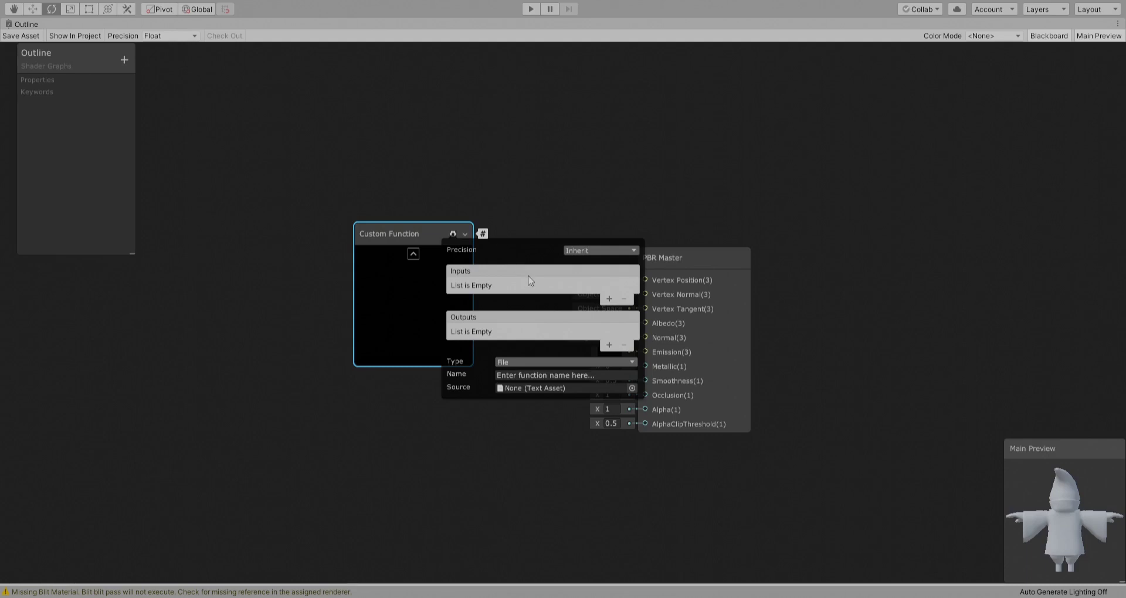
click(609, 299)
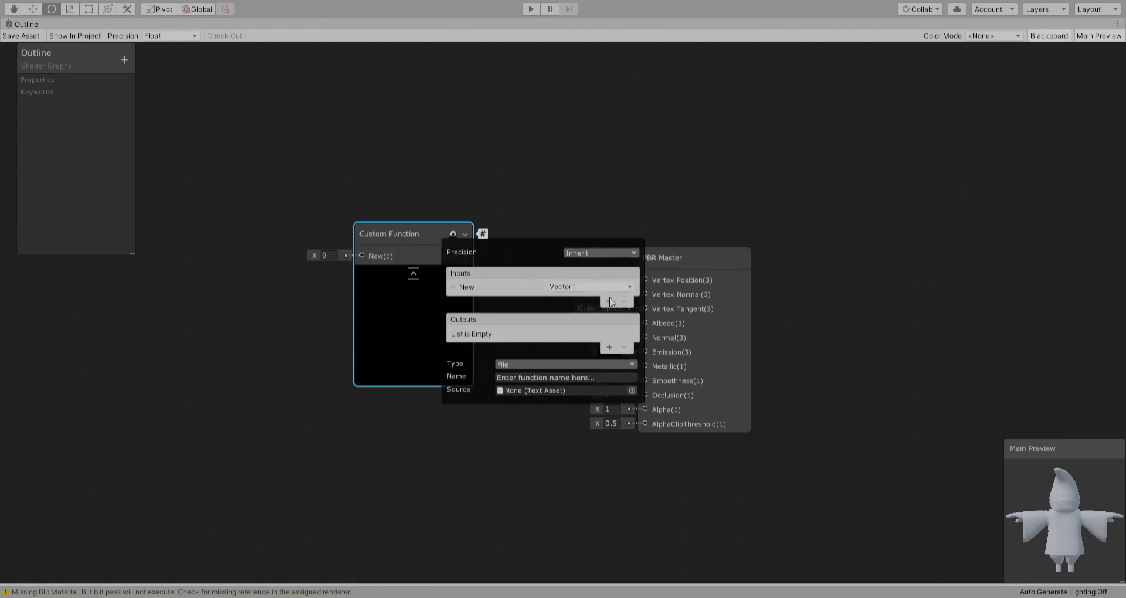
click(609, 301)
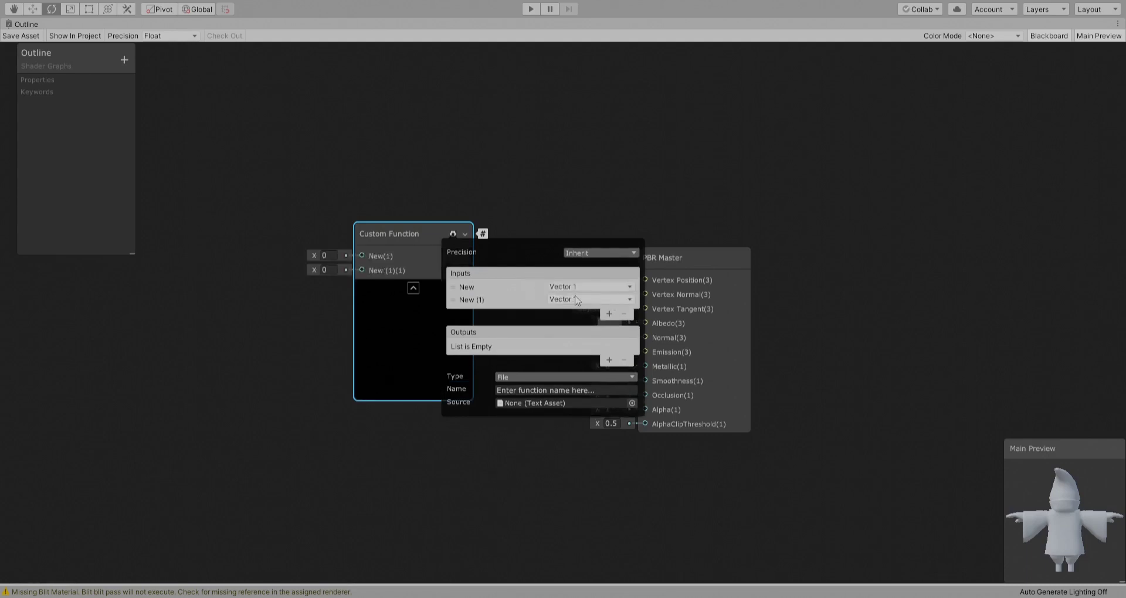
click(609, 360)
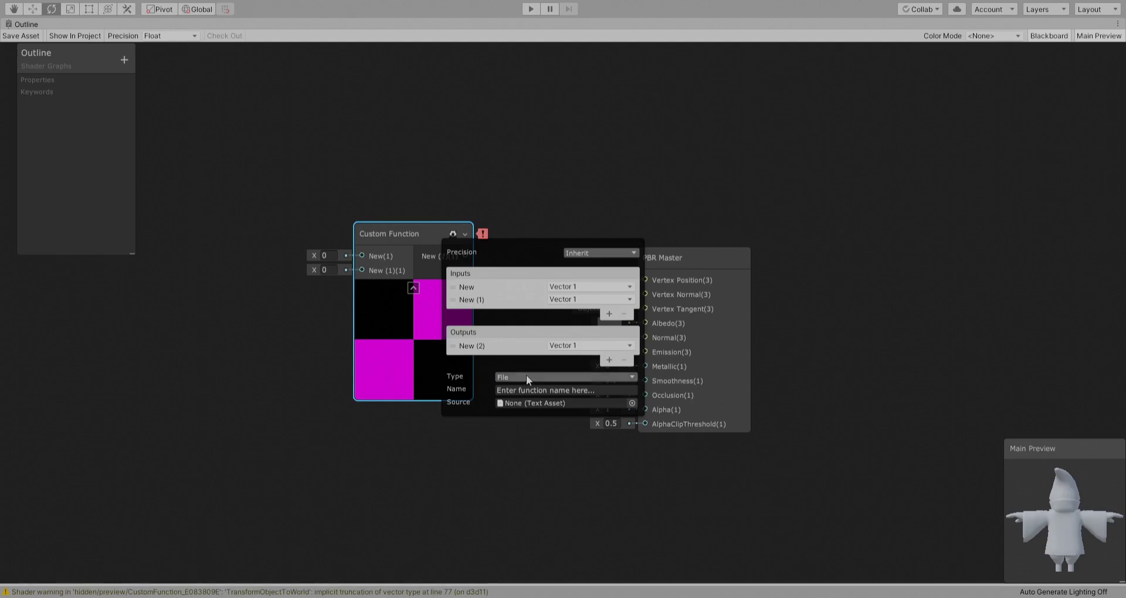
Assign the Sobel file as the Custom Function node's source and name the function sobel
click(620, 403)
click(537, 390)
text(sobel)
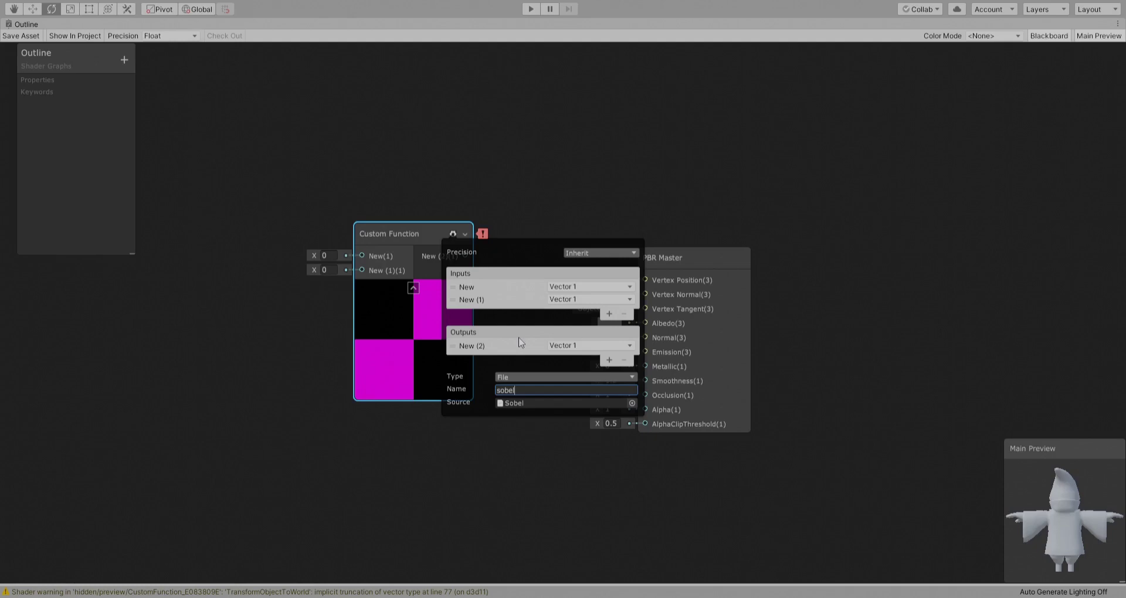
Rename the Custom Function node's output as Out
click(457, 366)
double_click(499, 345)
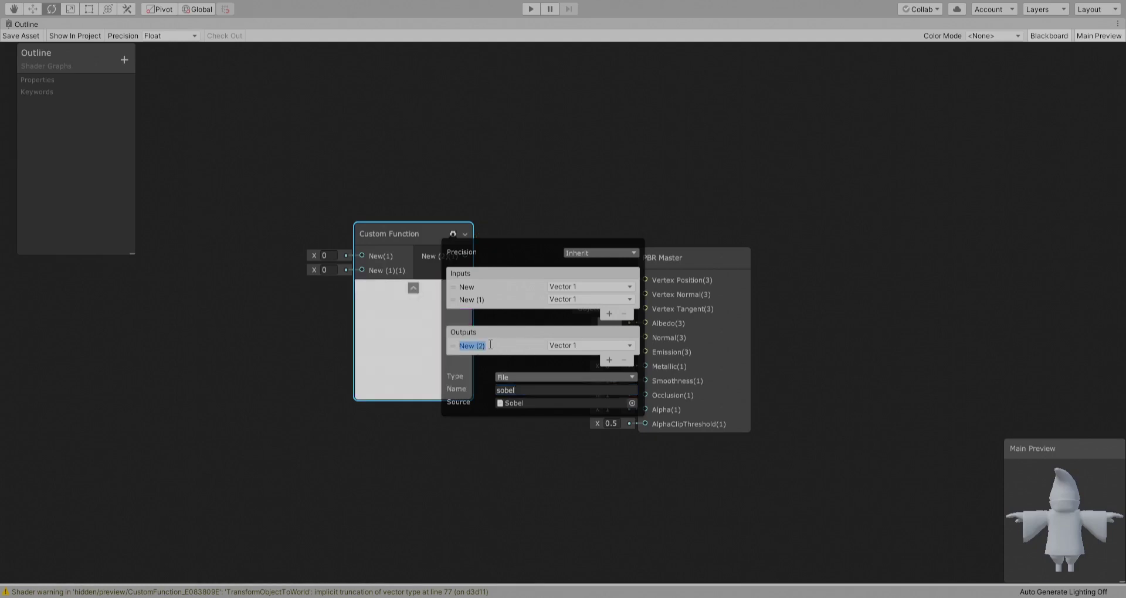
text(Out)
key(Return)
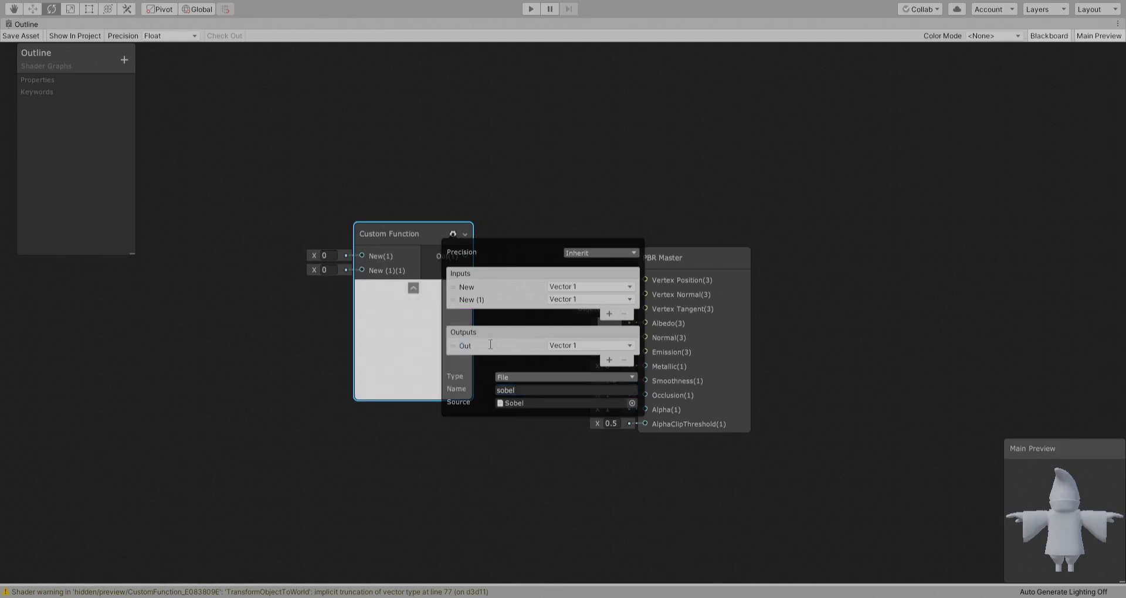
Rename the Custom Function's inputs as UV and Thickness, and set the UV input's type to Vector 2
double_click(491, 289)
text(UV)
key(Return)
double_click(475, 300)
text(Thickness)
click(594, 289)
click(578, 300)
double_click(504, 299)
text(Thickness)
key(Return)
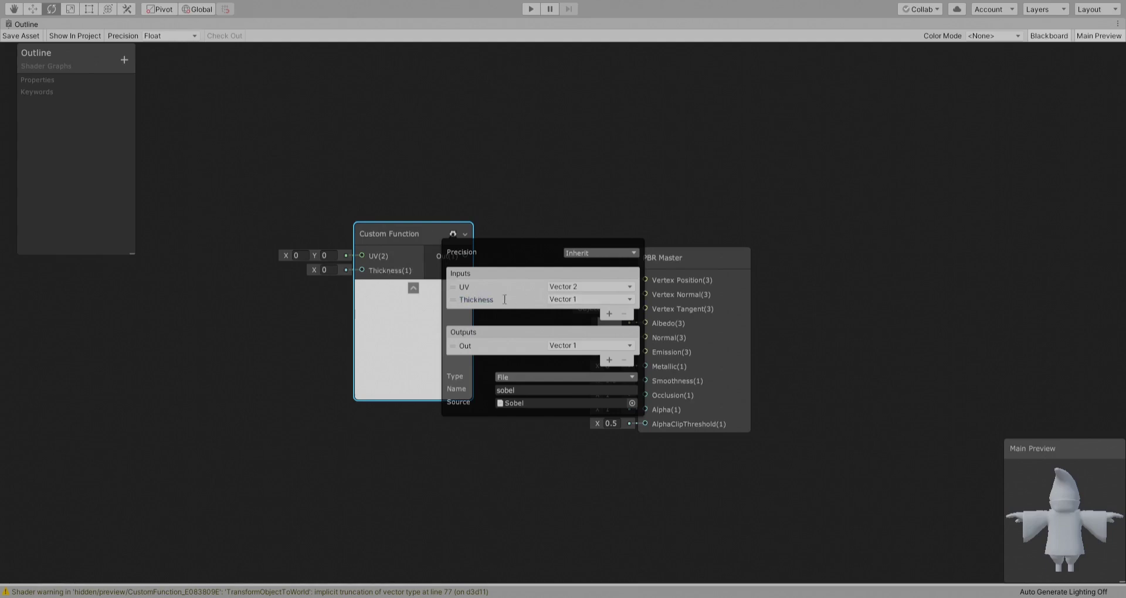
Move the Custom Function node farther from the PBR Master node and close its settings
click(465, 233)
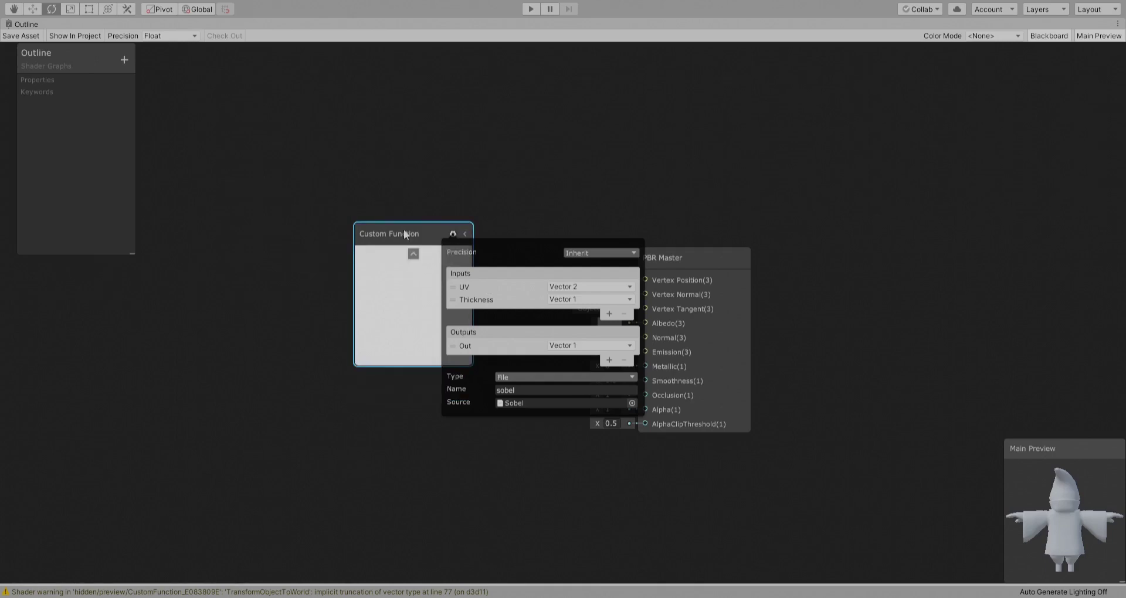
click(464, 234)
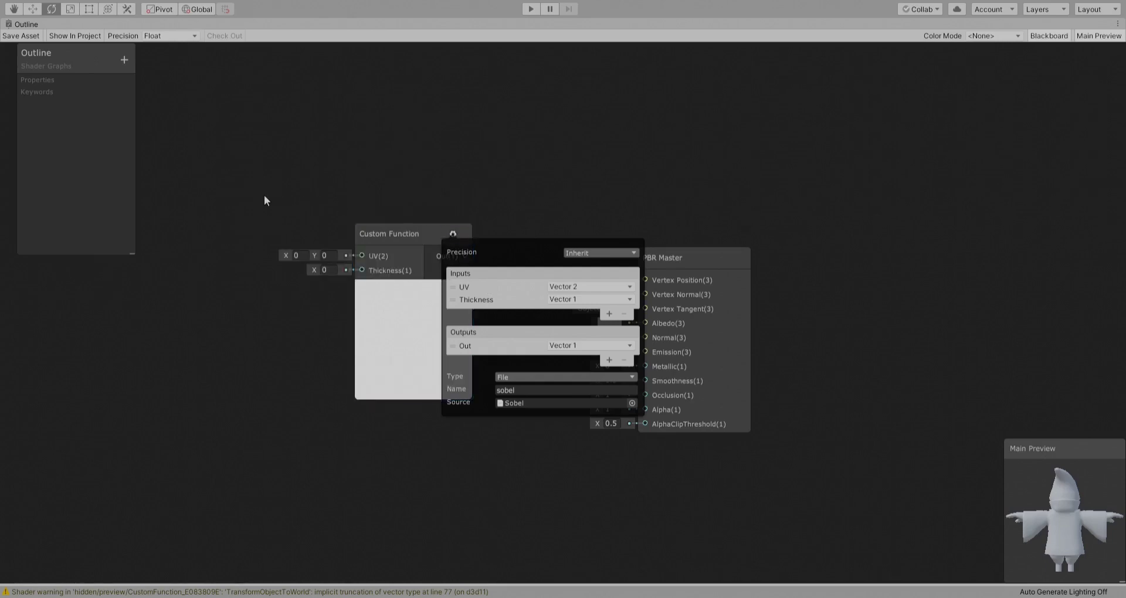
key(a)
drag(463, 213, 334, 170)
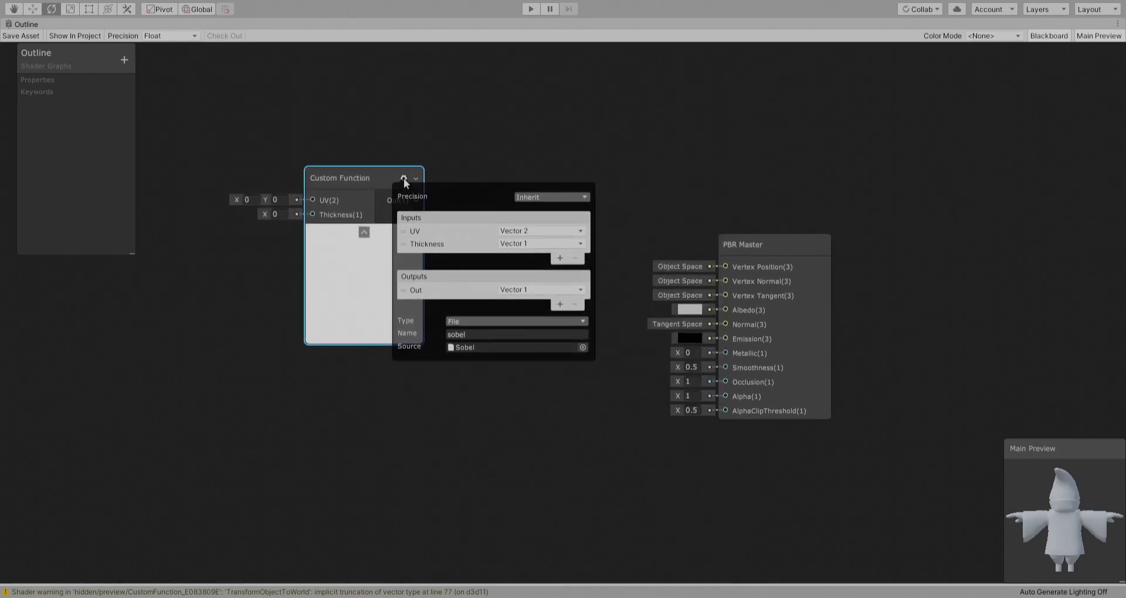
click(404, 177)
Connect a new UV node with a collapsed preview to the Custom Function's UV input
key(f)
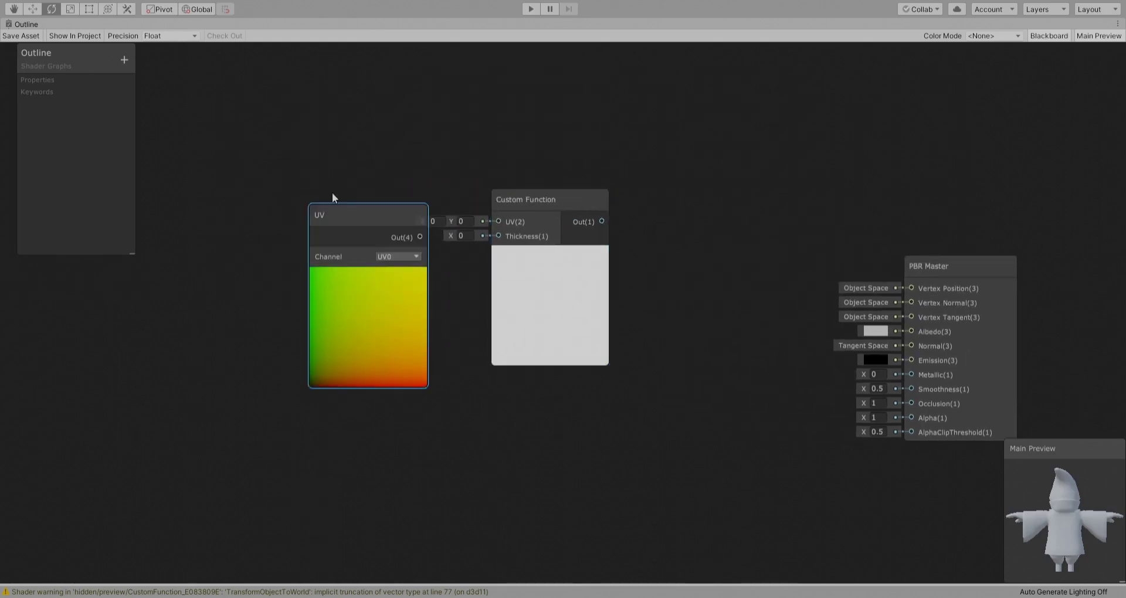
drag(349, 217, 269, 196)
drag(337, 217, 498, 222)
click(288, 255)
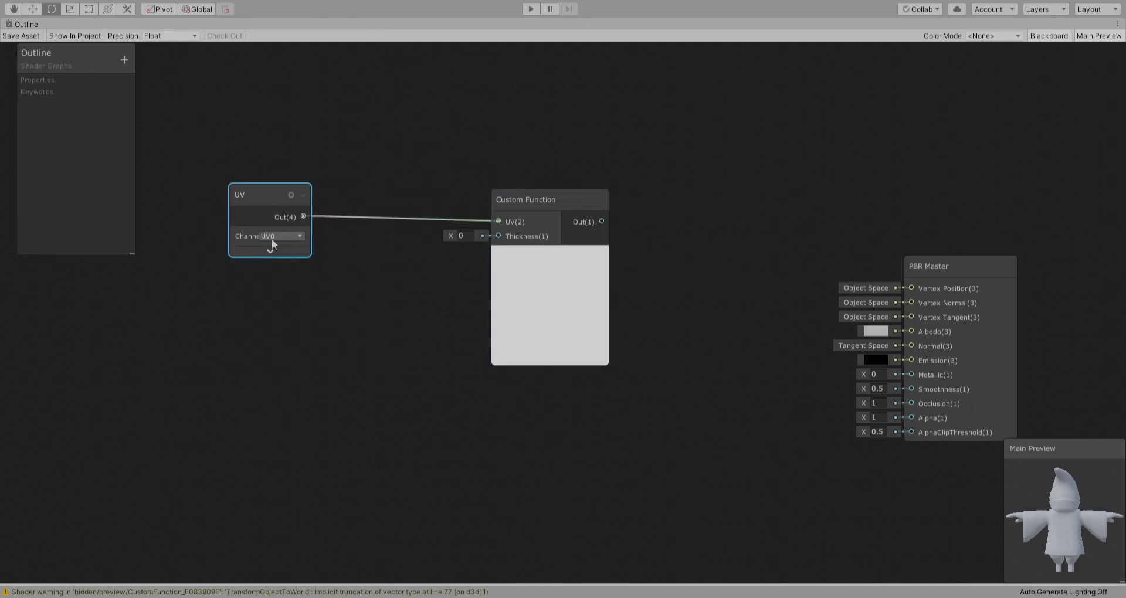
Create a Vector 1 property named Thickness and connect it to the Custom Function's Thickness input
click(138, 62)
click(147, 71)
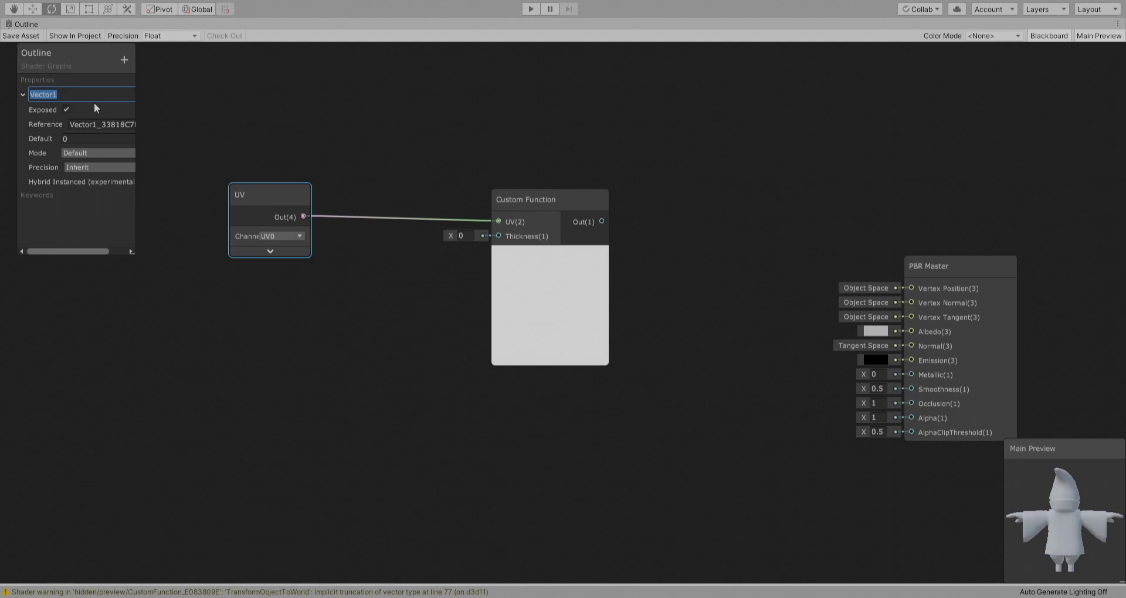
text(Thickness)
key(Return)
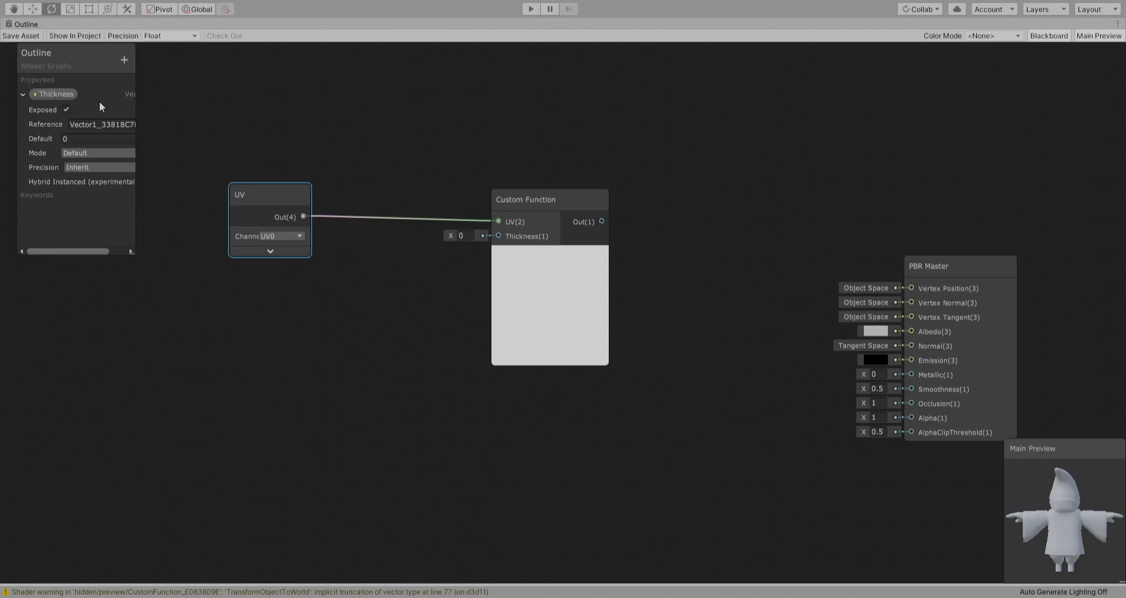
drag(100, 101, 501, 245)
key(a)
Connect the Custom Function's output to the PBR Master's Emission input and save the shader graph
middle_drag(589, 220, 527, 199)
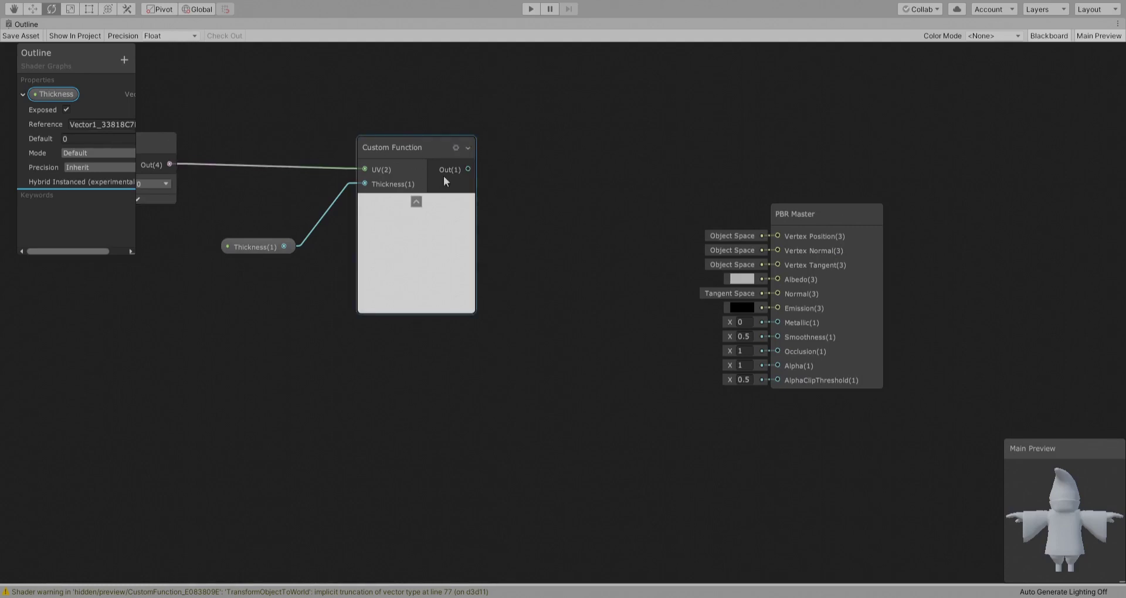
drag(468, 170, 778, 309)
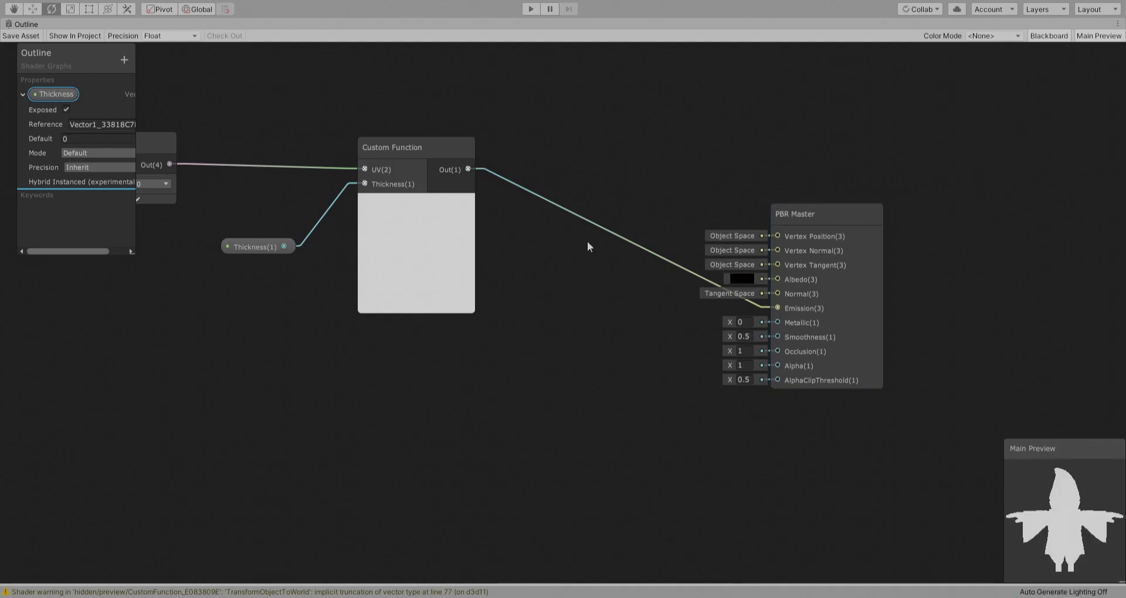
click(26, 36)
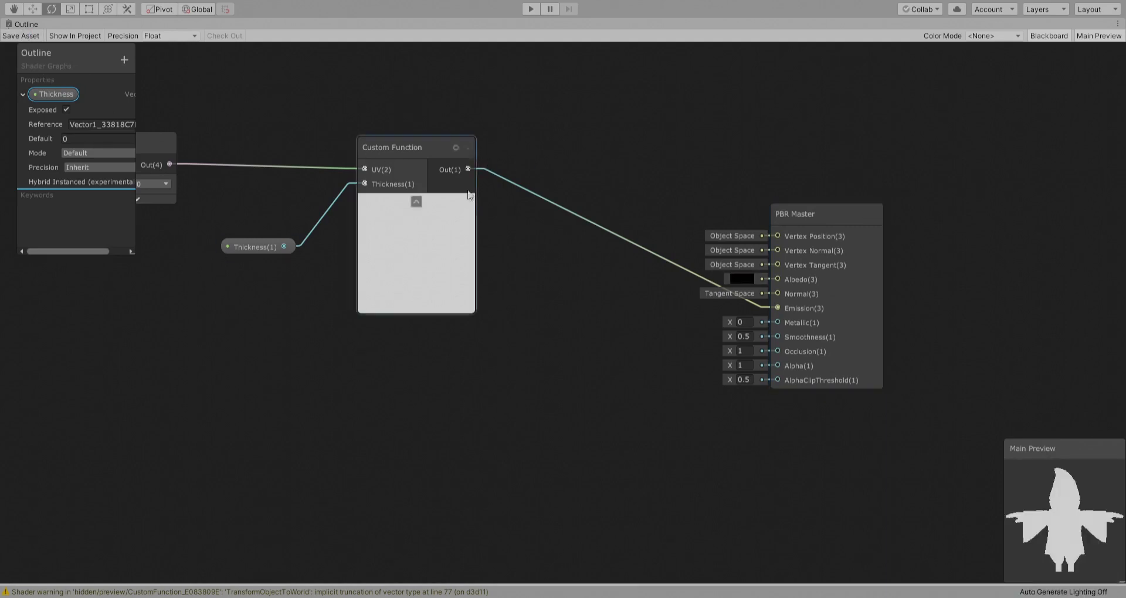
Restore the full editor layout and clear the old shader messages from the console
key(shift+space)
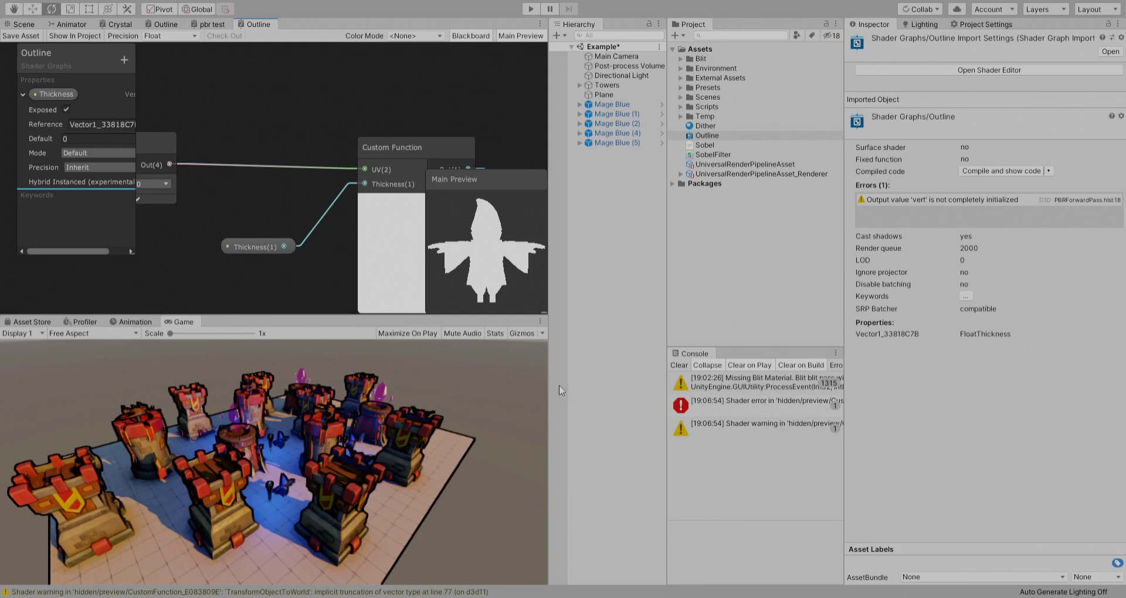
click(753, 406)
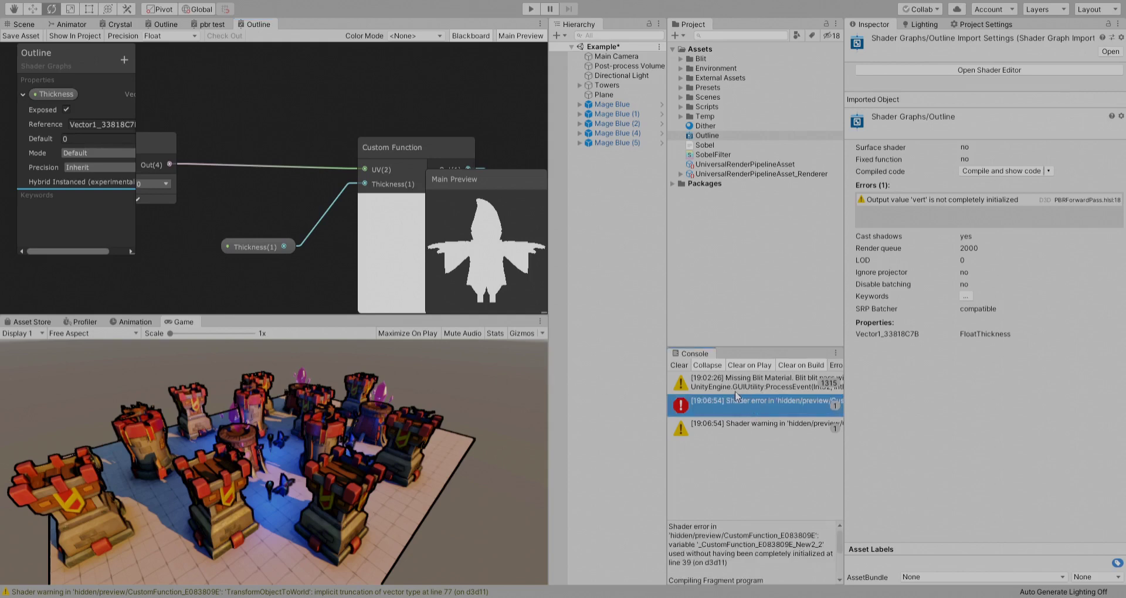
click(680, 365)
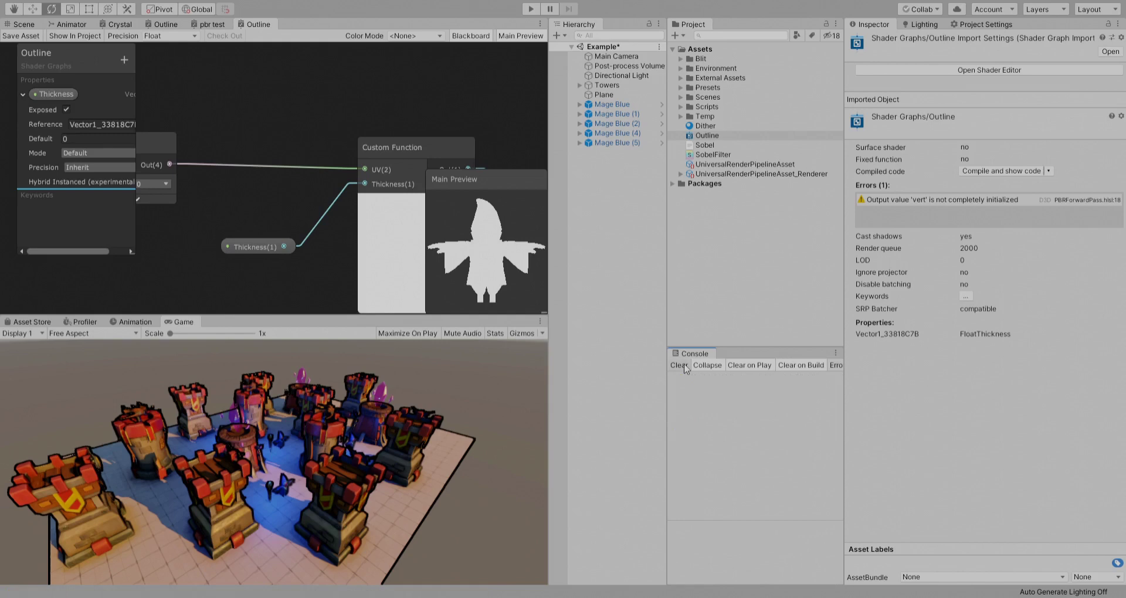
Assign the Shader Graphs/Outline shader to the Dither material and set its Thickness to 31.22
click(717, 126)
drag(719, 129, 939, 250)
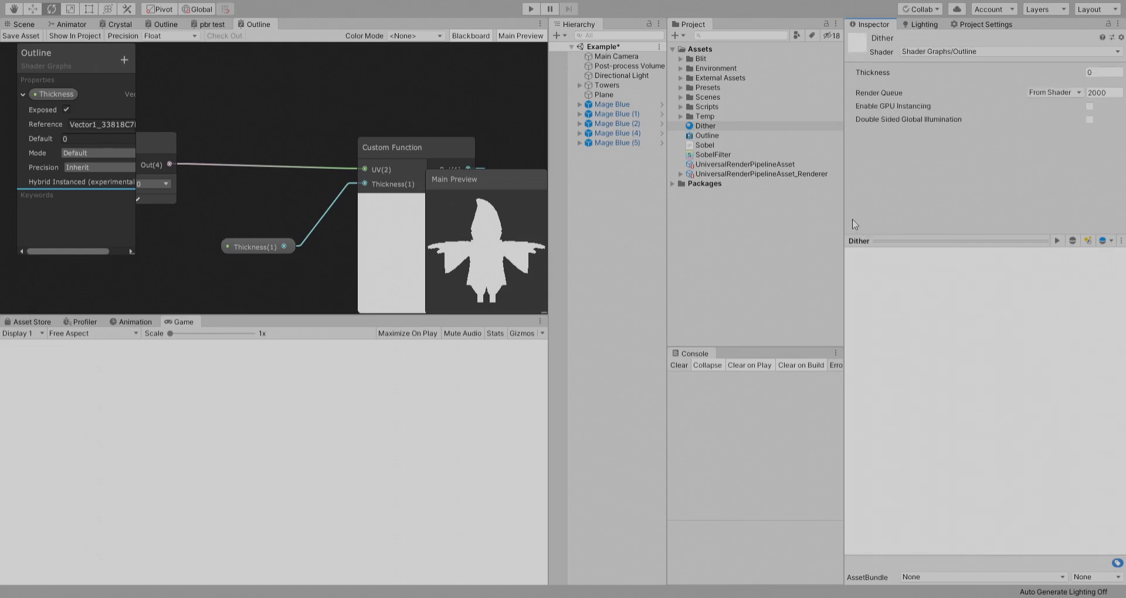
drag(1025, 79, 216, 71)
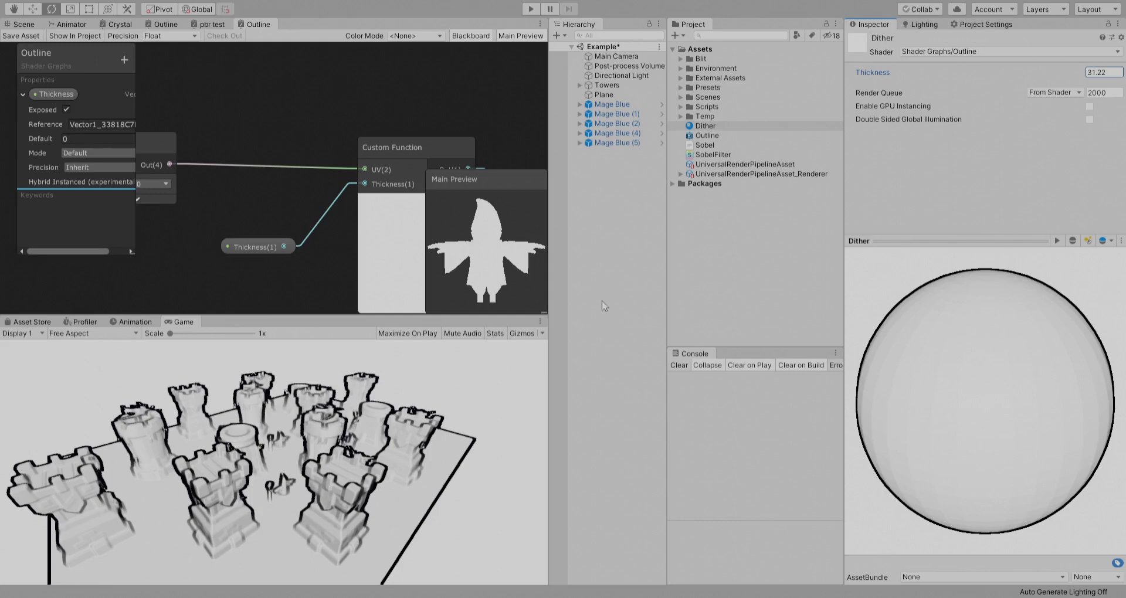
click(696, 127)
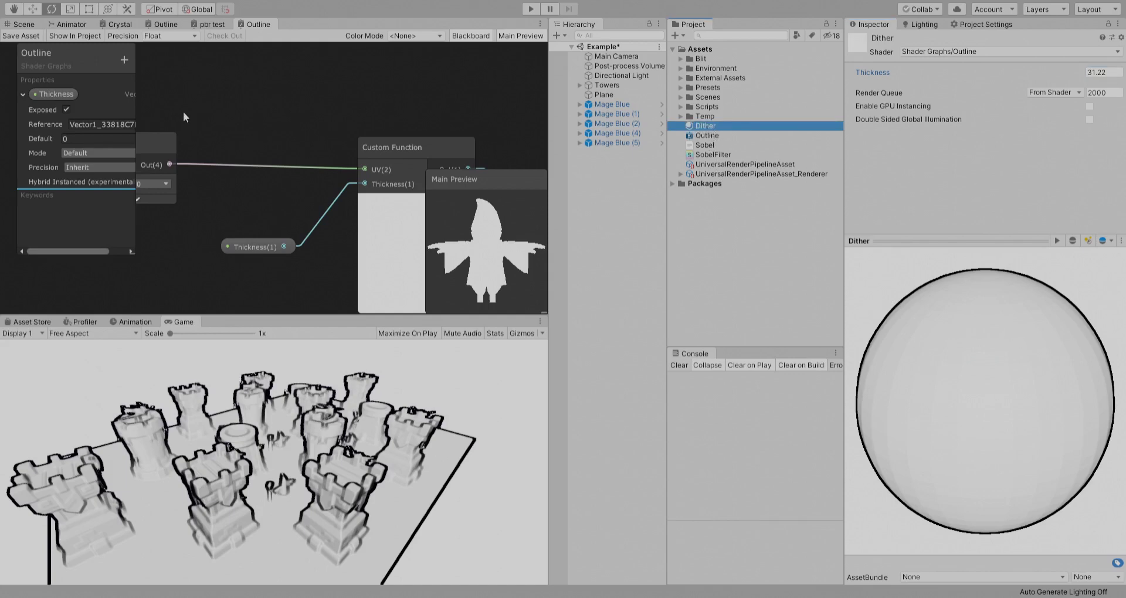
Add a Texture2D property named _MainTex to the Outline graph's blackboard
click(21, 94)
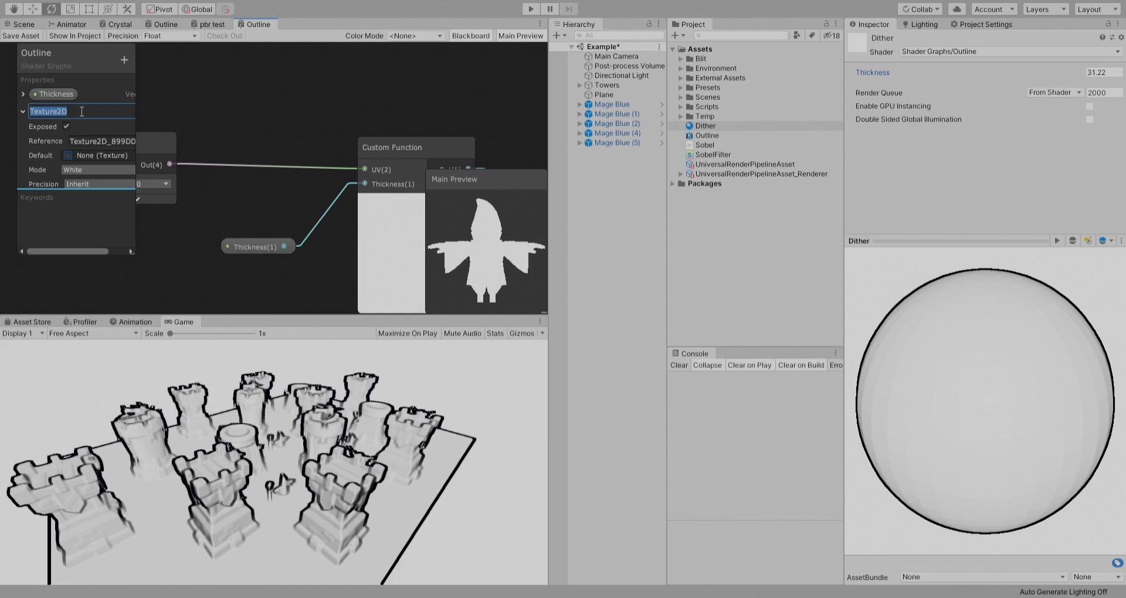
key(BackSpace)
text(_MainTex)
double_click(70, 115)
double_click(51, 113)
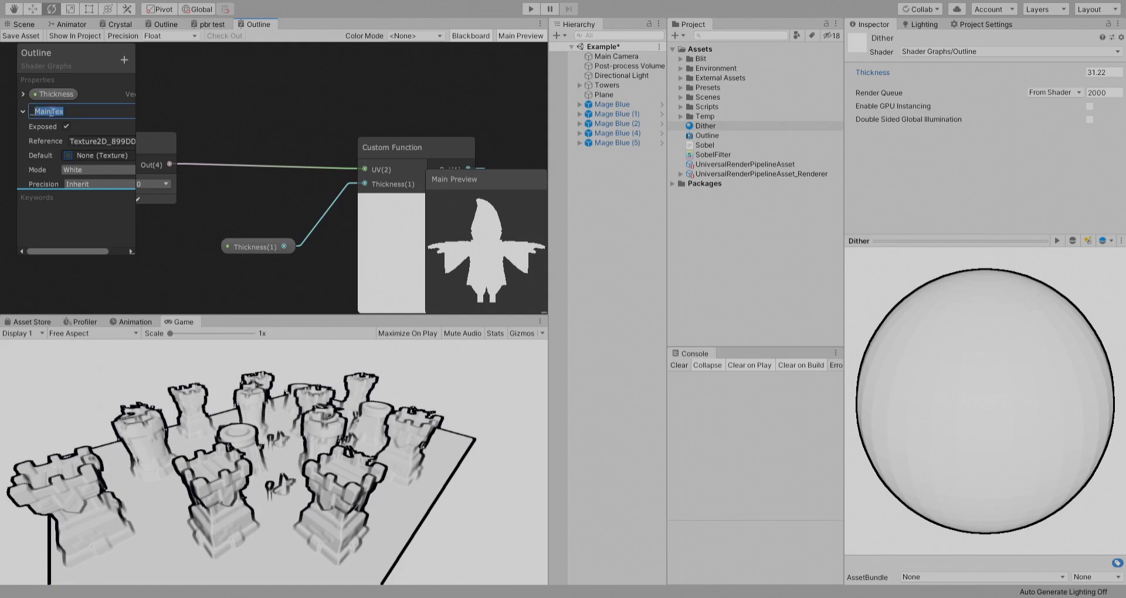
Set the _MainTex property's reference to _MainTex and save the shader graph
click(118, 141)
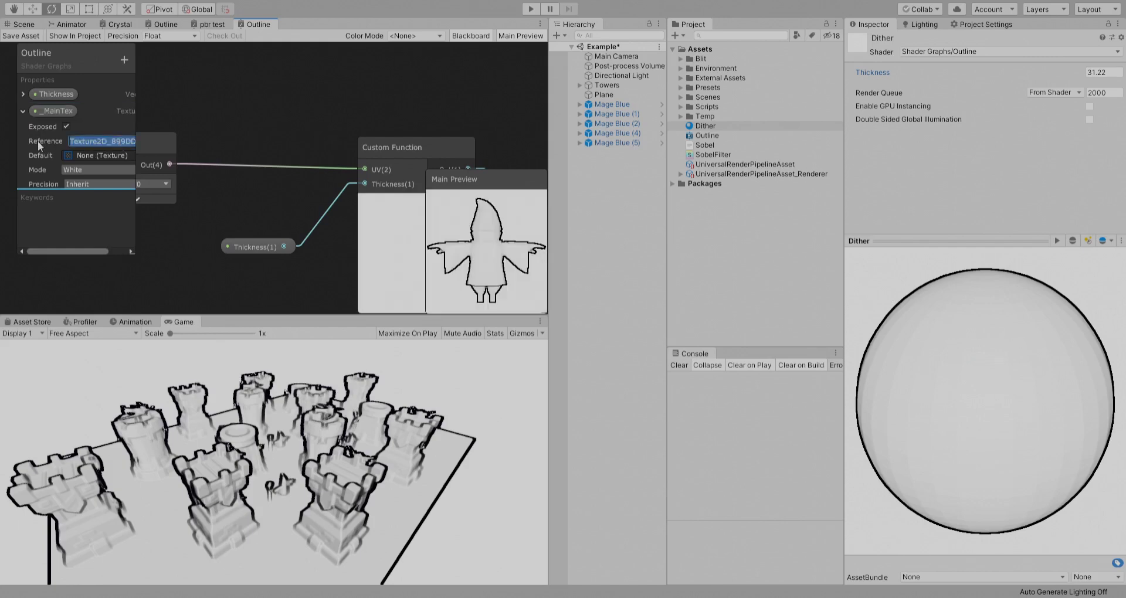
text(_MainTex)
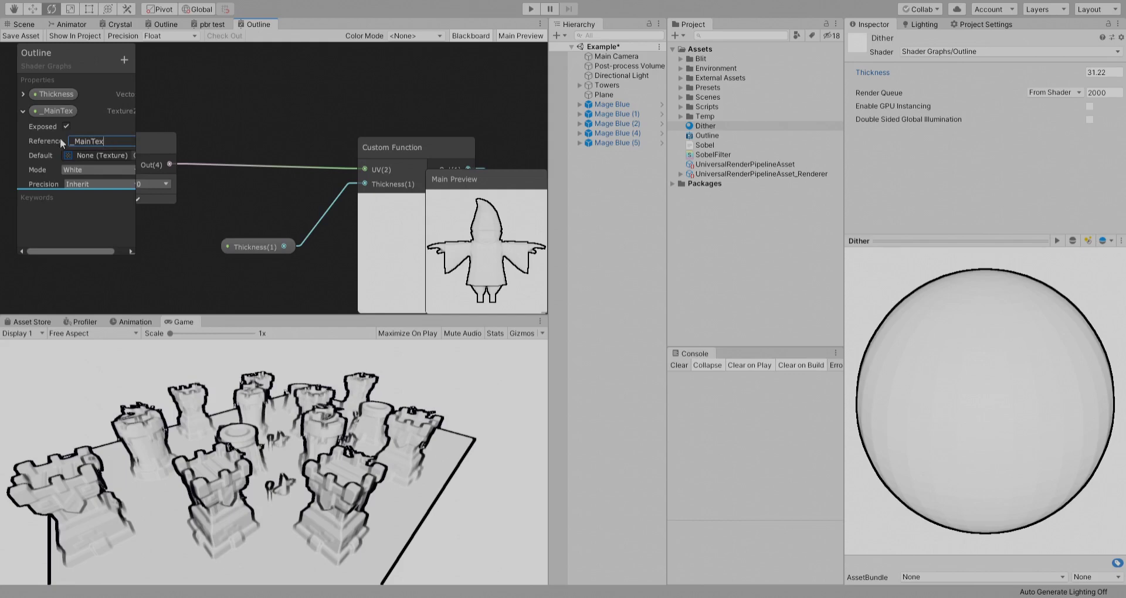
key(Return)
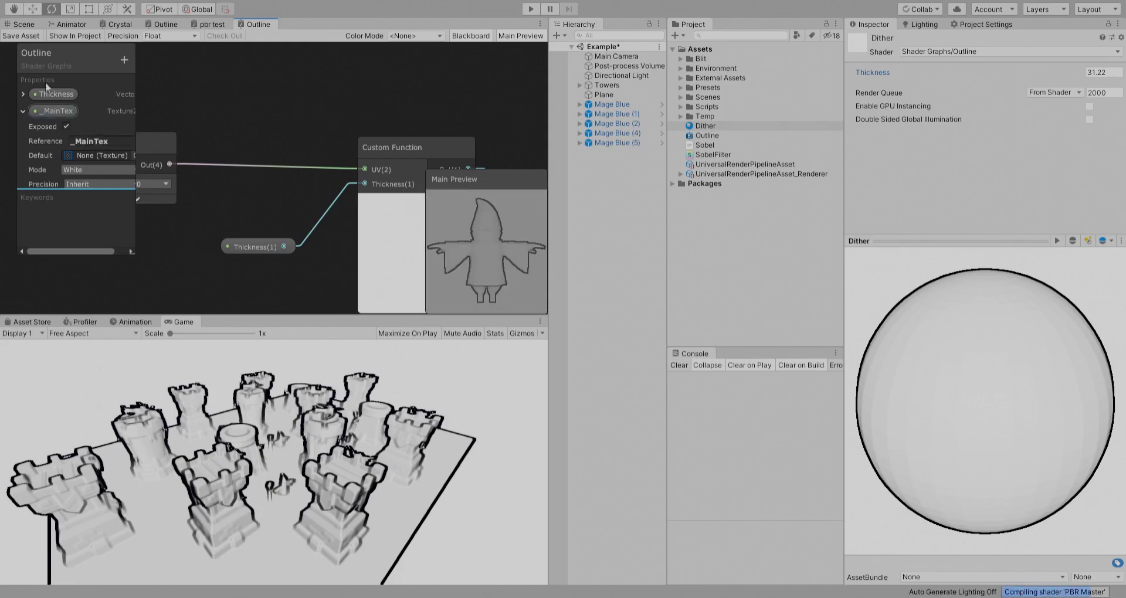
click(21, 36)
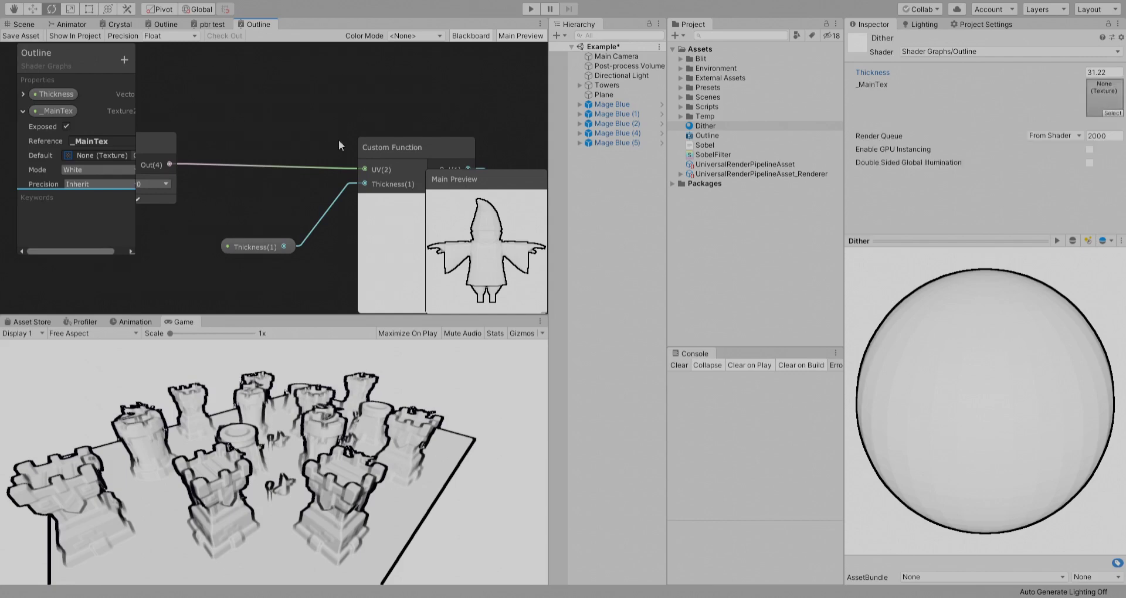
Place the _MainTex property in the graph and connect it to a new Sample Texture 2D LOD node's Texture input
scroll(339, 140, down, 5)
middle_drag(297, 97, 293, 121)
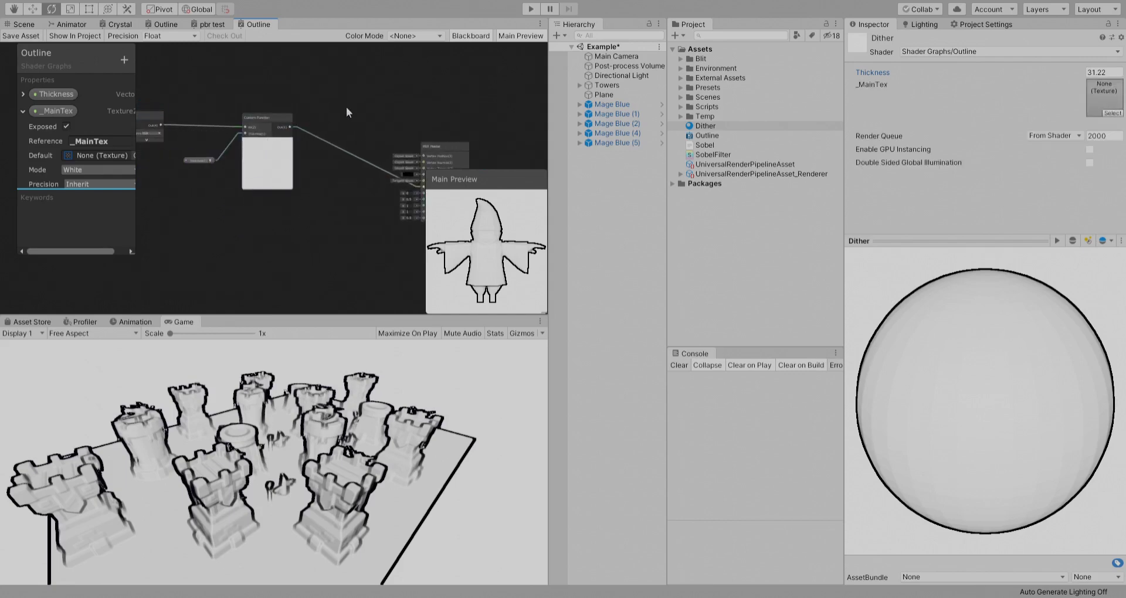
key(shift+space)
scroll(381, 163, up, 3)
middle_drag(189, 156, 149, 121)
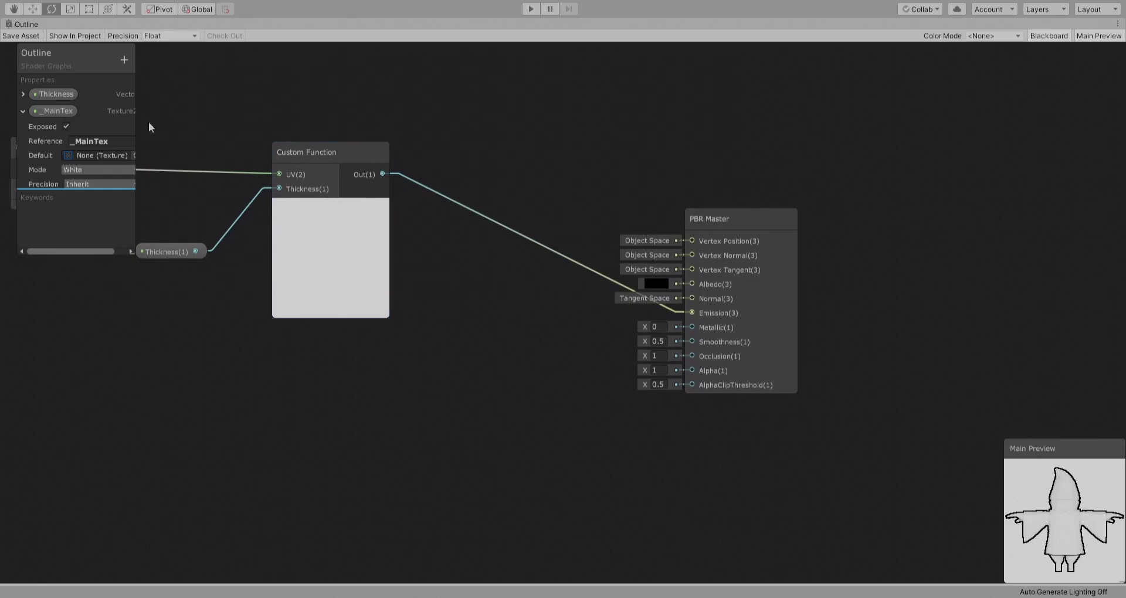
drag(56, 111, 324, 423)
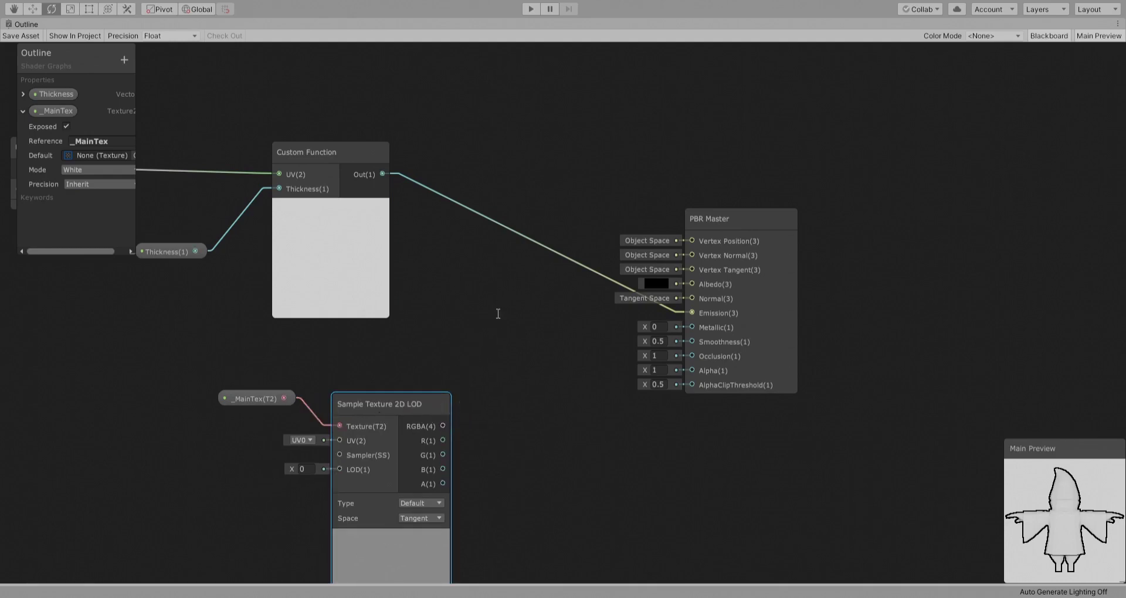
Multiply the sampled texture's RGBA by the Custom Function's output and feed the result into the PBR Master's Emission
drag(383, 174, 497, 325)
drag(443, 426, 492, 340)
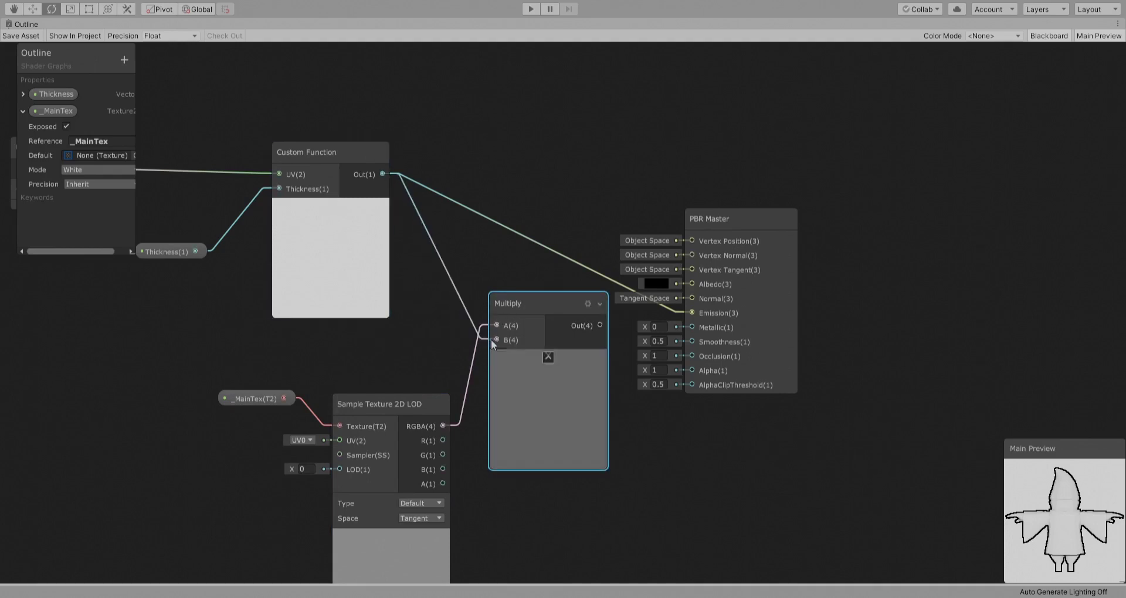
drag(600, 325, 692, 313)
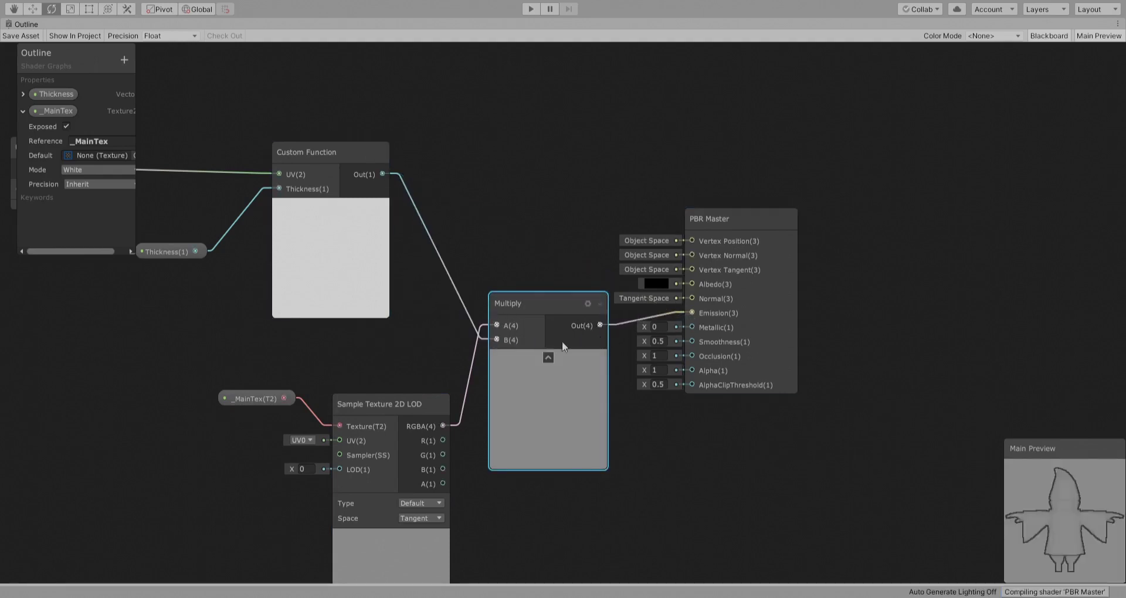
click(548, 357)
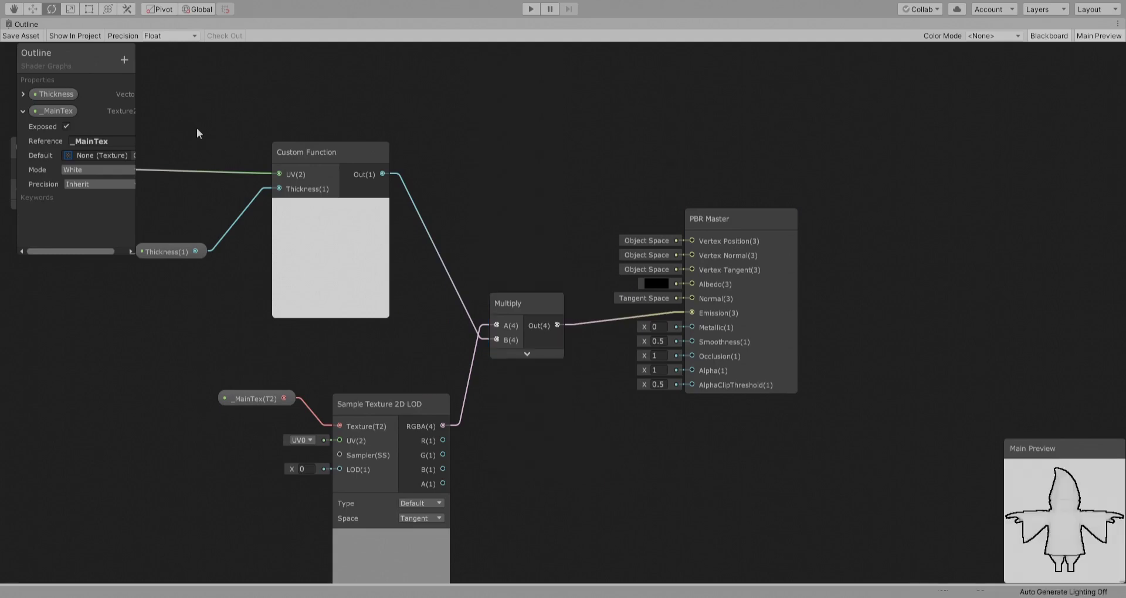
Restore the editor layout to examine the outlined scene in the Game view, and return to the maximized graph
key(shift+space)
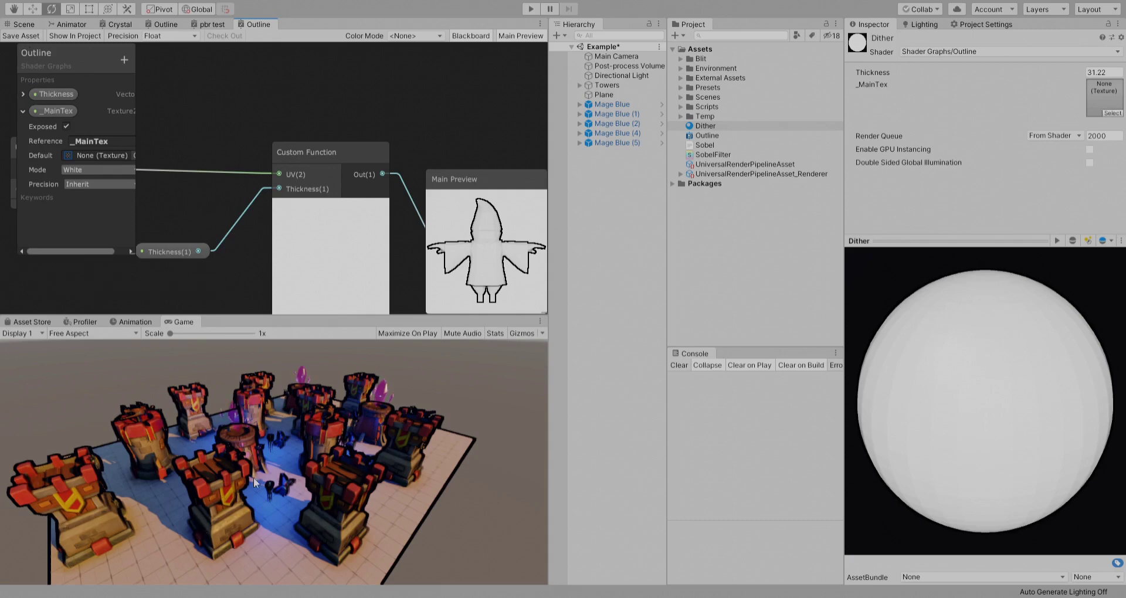
key(a)
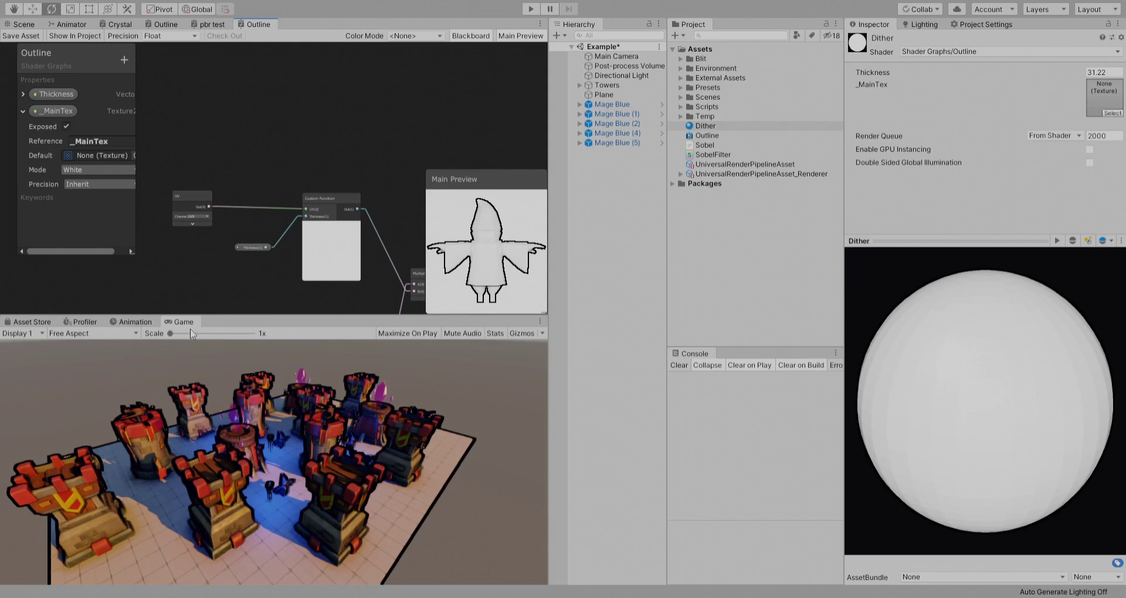
key(shift+space)
scroll(418, 207, up, 3)
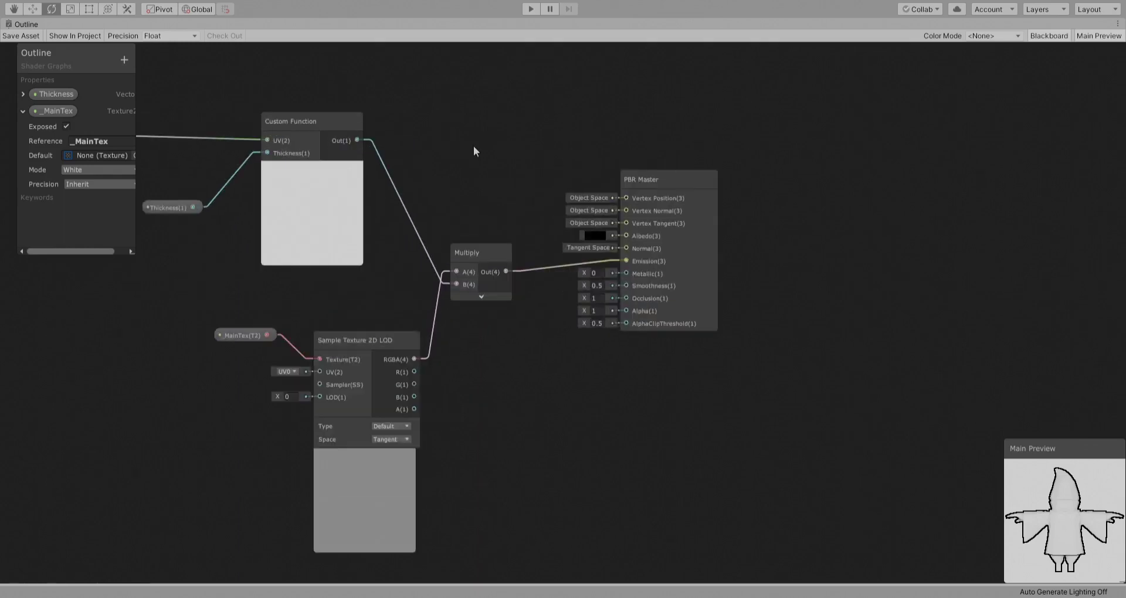
Move the Thickness property and the Custom Function node closer to the UV node and collapse the Custom Function's preview
middle_drag(405, 165, 605, 199)
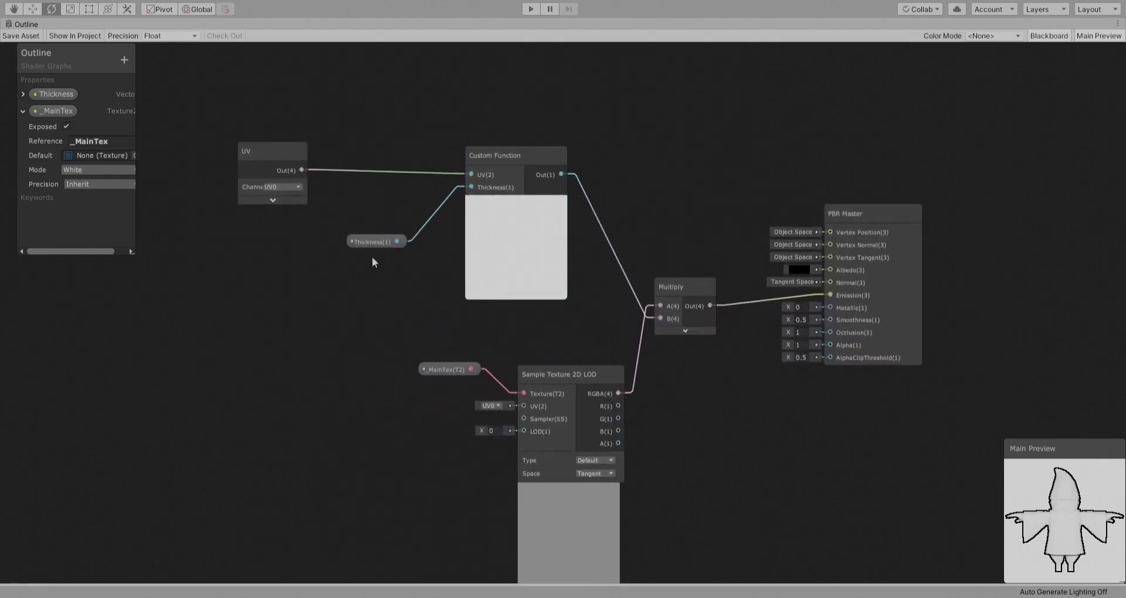
drag(376, 247, 265, 262)
drag(528, 254, 405, 240)
click(388, 203)
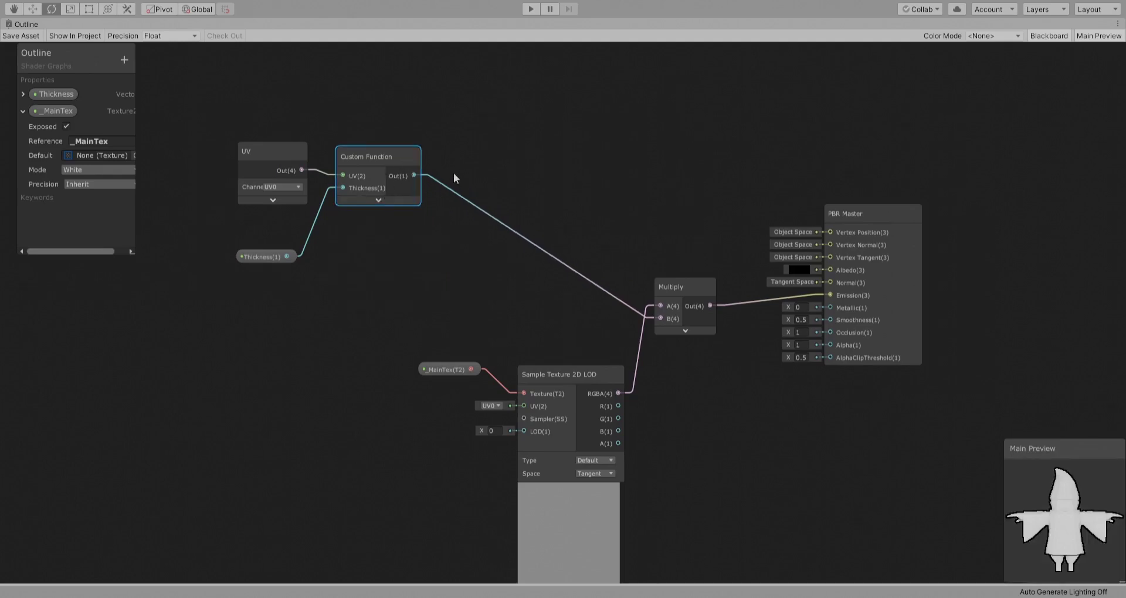
Add a Power node whose A input is fed by the Custom Function's output
scroll(453, 172, up, 1)
drag(407, 175, 492, 174)
key(Return)
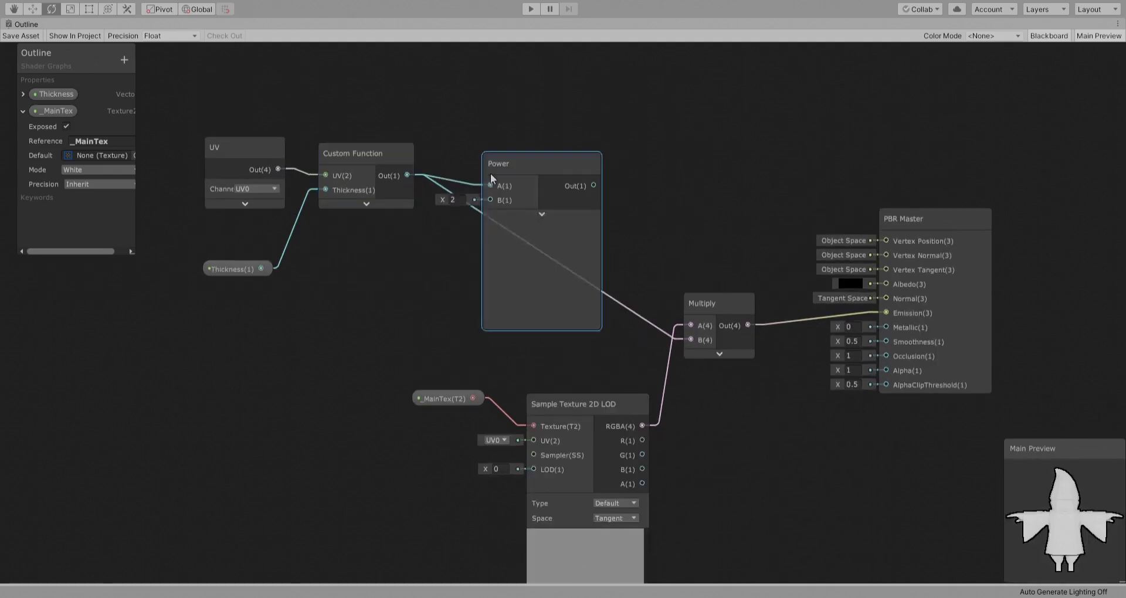
Connect a new Vector1 property named Thickness Pow to Power's B input, and feed Power's output into the Multiply node's B input
click(23, 111)
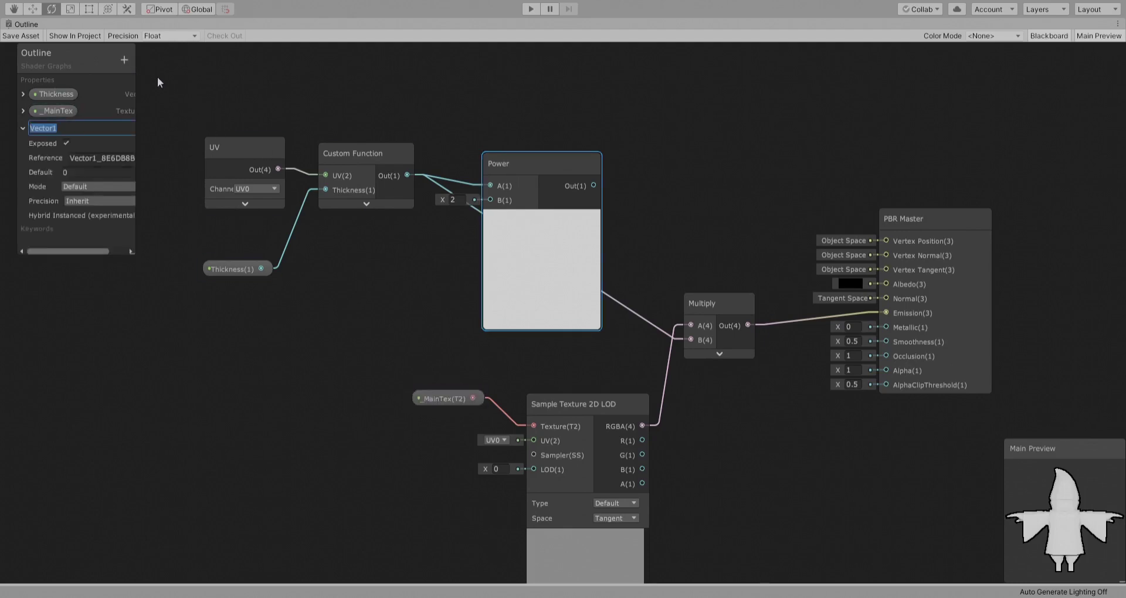
text(Thickness Pow)
key(Return)
drag(59, 128, 491, 200)
drag(594, 188, 691, 326)
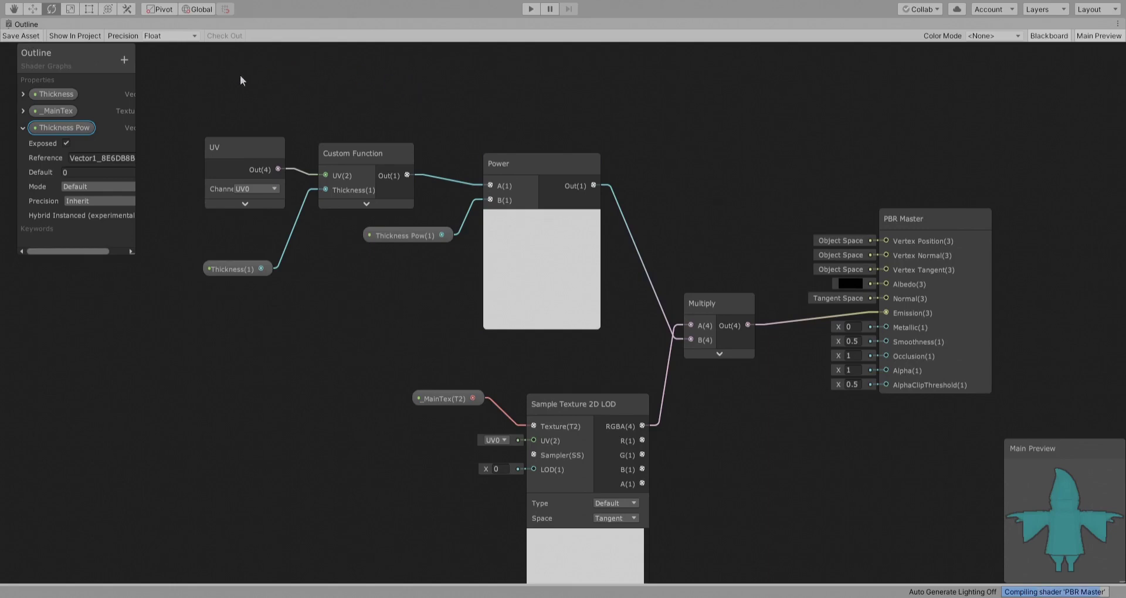
Restore the editor layout and inspect the scene from another angle in a maximized Scene view
key(shift+space)
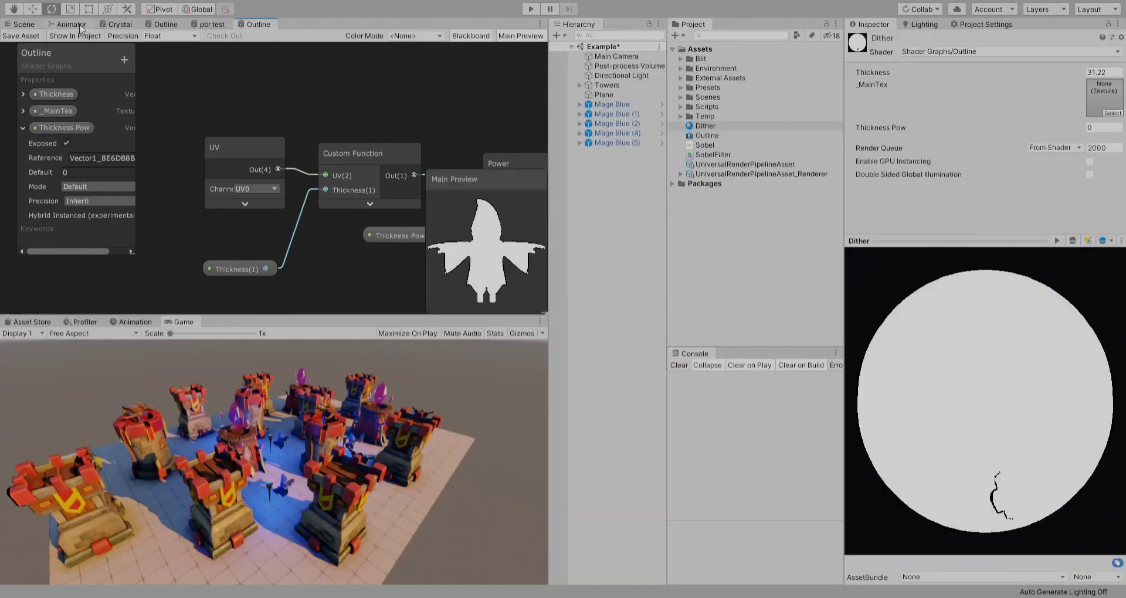
click(33, 26)
key(shift+space)
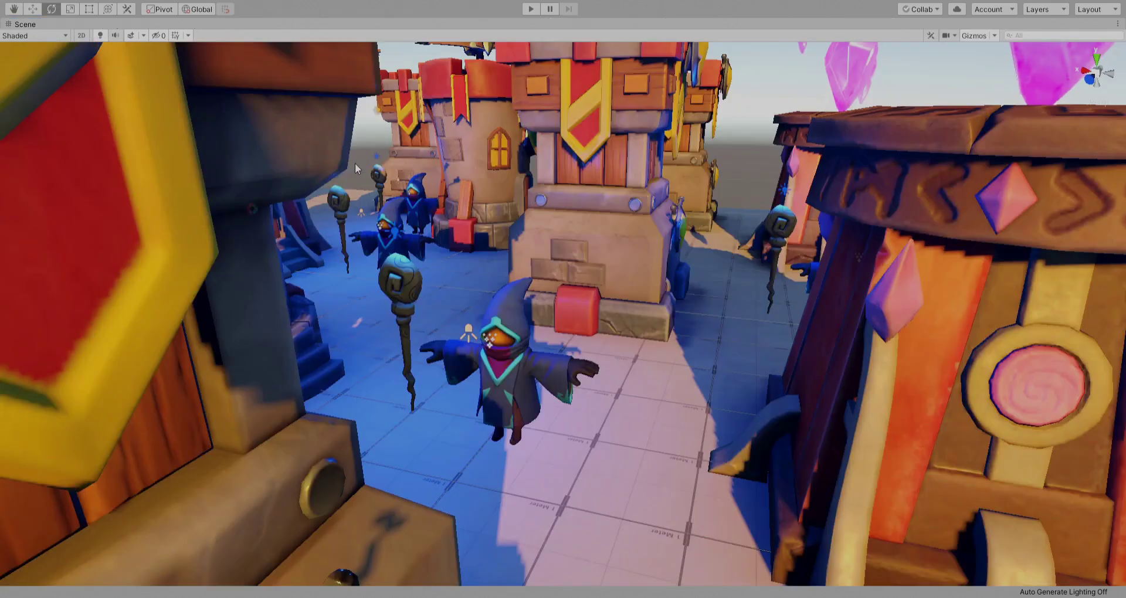
right_drag(354, 163, 367, 163)
key(shift+space)
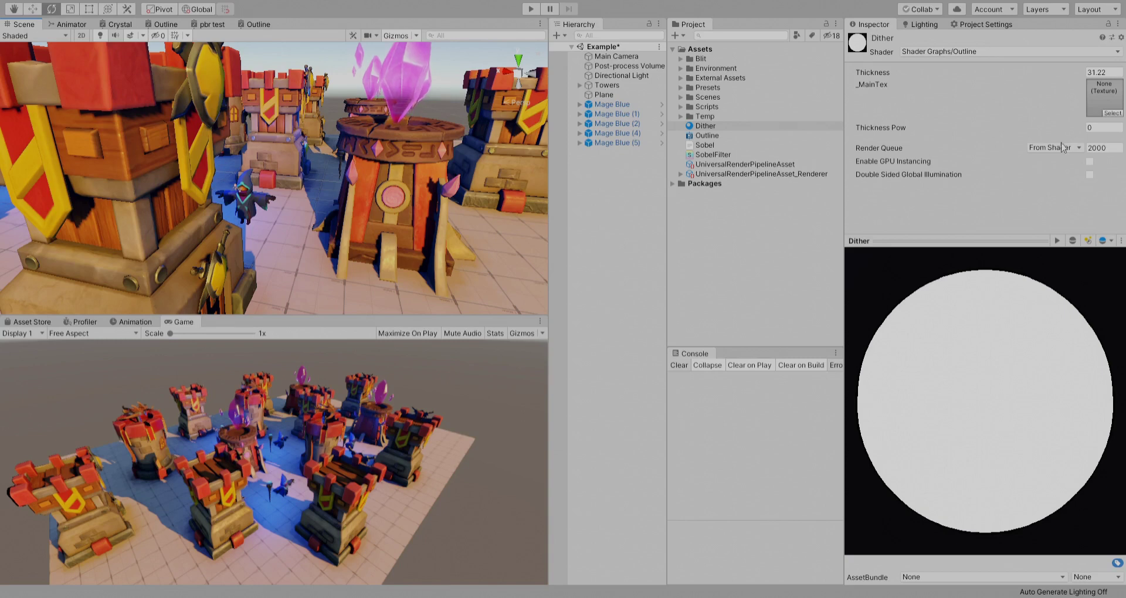
Tune the Dither material's outline to a Thickness of 18.6 and a Thickness Pow of 3.7, checking it in the Scene view
drag(1074, 128, 1120, 127)
drag(1069, 76, 727, 76)
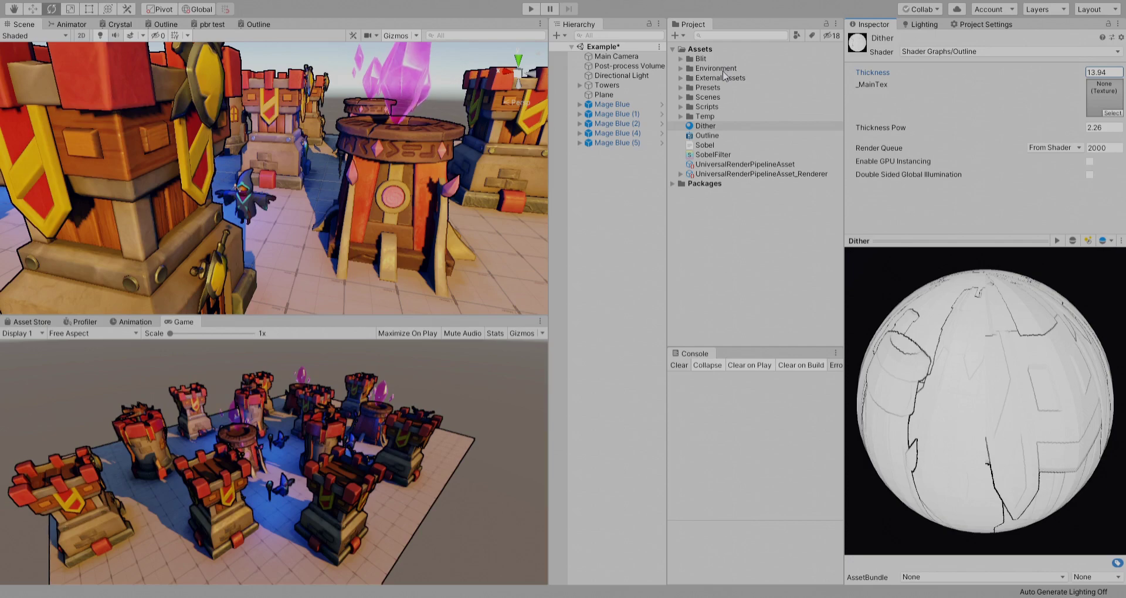
mouse_move(227, 126)
right_down()
mouse_move(141, 71)
mouse_move(243, 119)
right_up()
click(1091, 72)
text(18.6)
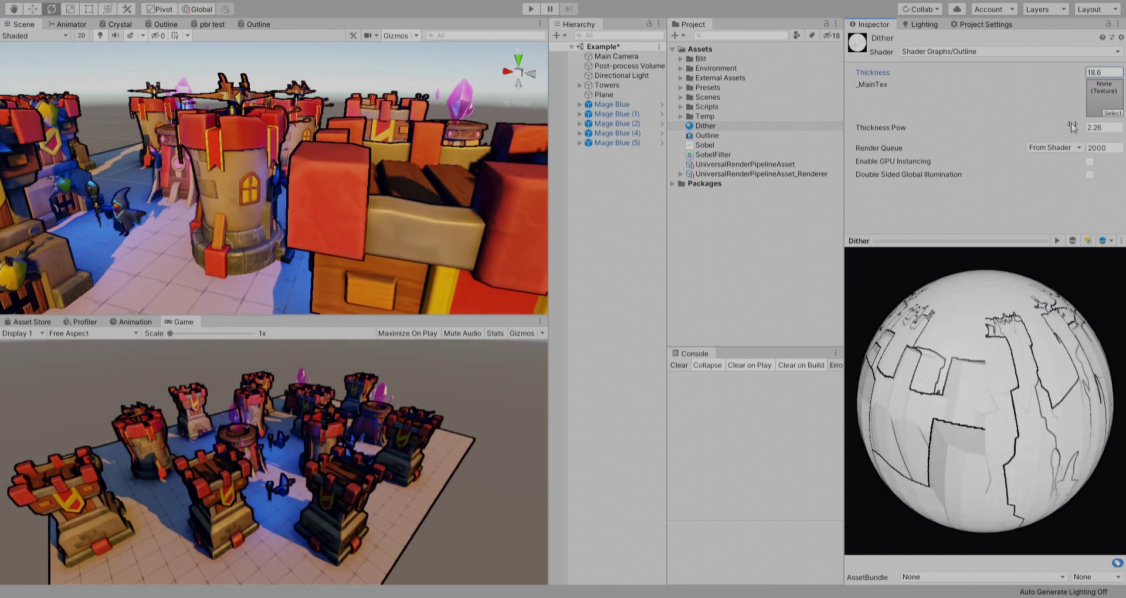
drag(1079, 127, 1083, 129)
right_drag(273, 188, 165, 202)
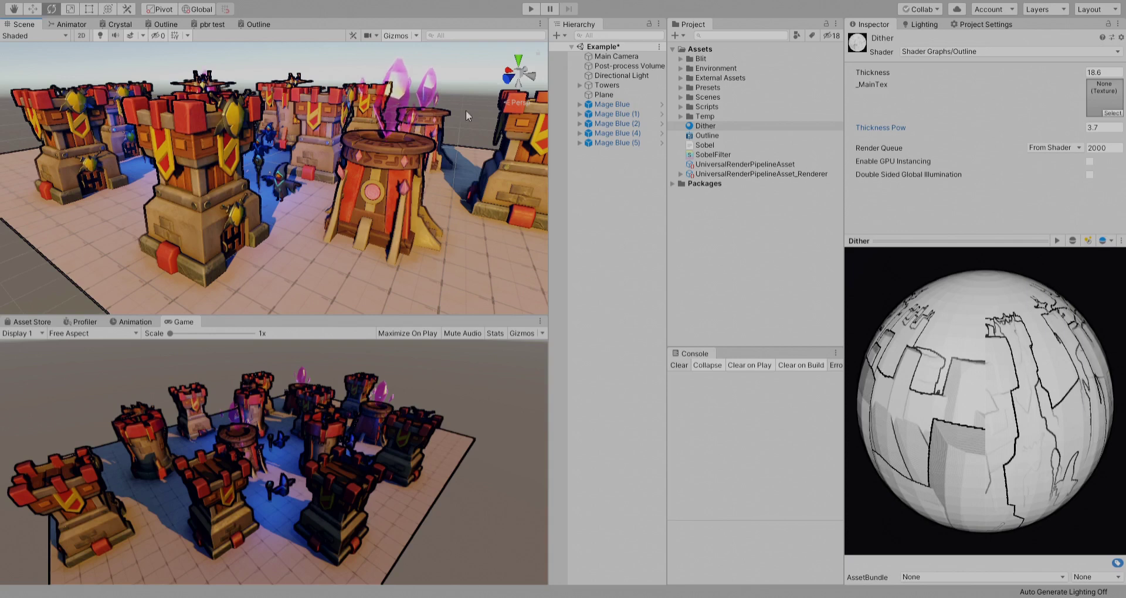
Assign the Outline shader from the Temp folder to the Dither material and inspect the effect around the mage characters
click(681, 59)
click(681, 59)
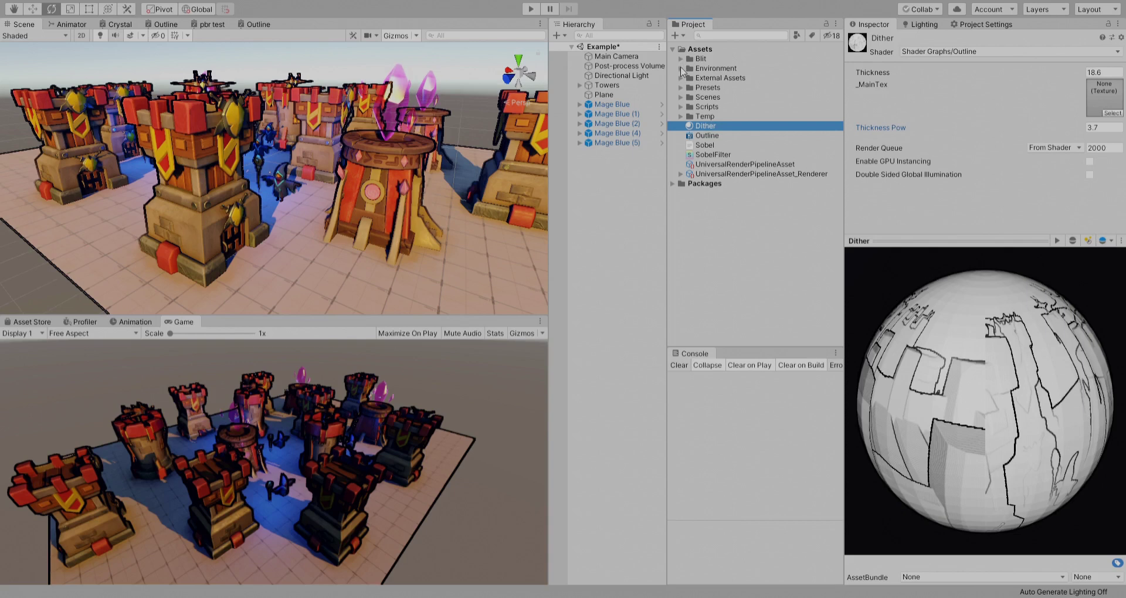
click(681, 116)
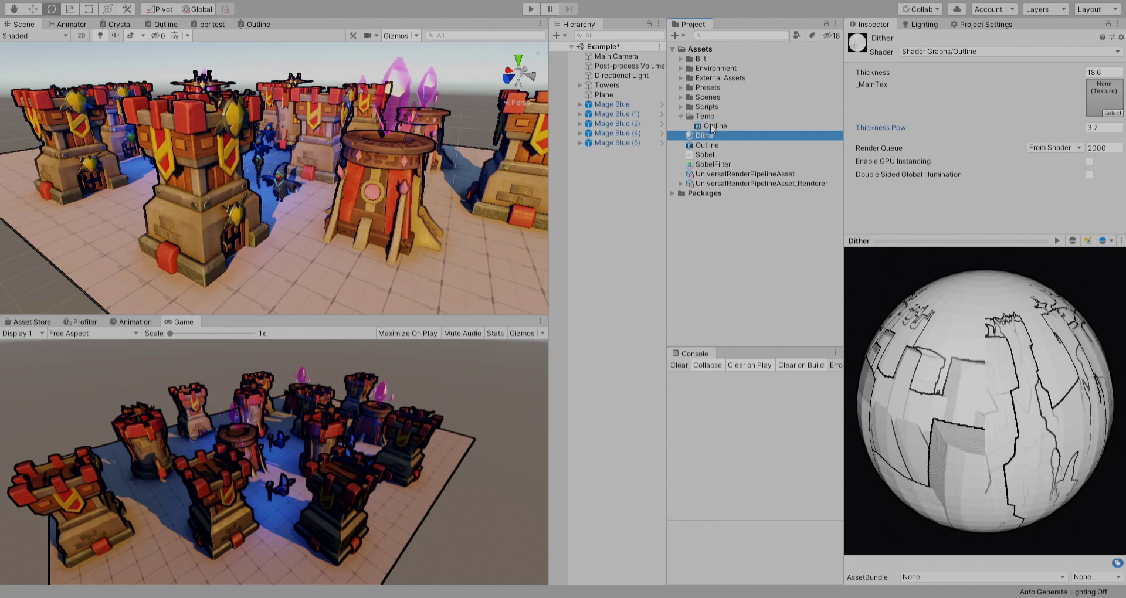
drag(711, 128, 959, 229)
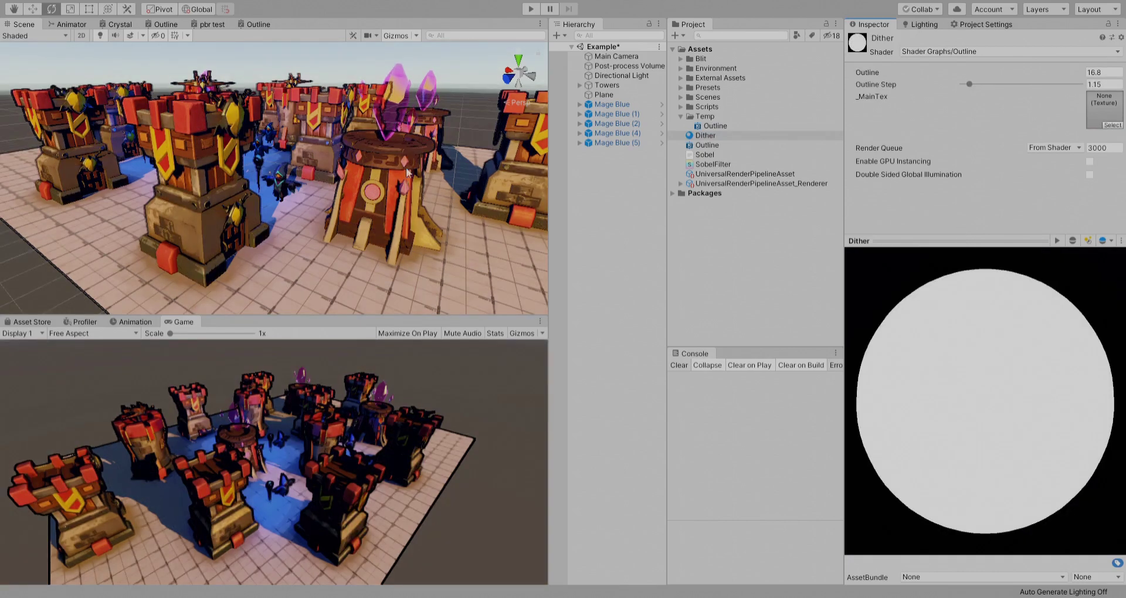
right_drag(408, 172, 201, 170)
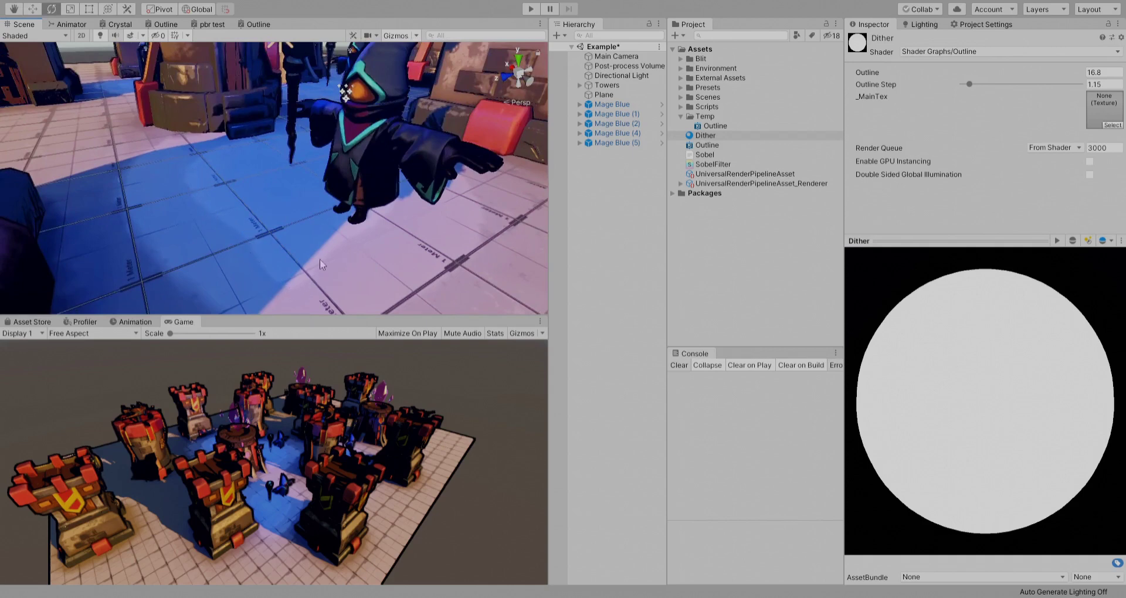
right_drag(202, 176, 324, 168)
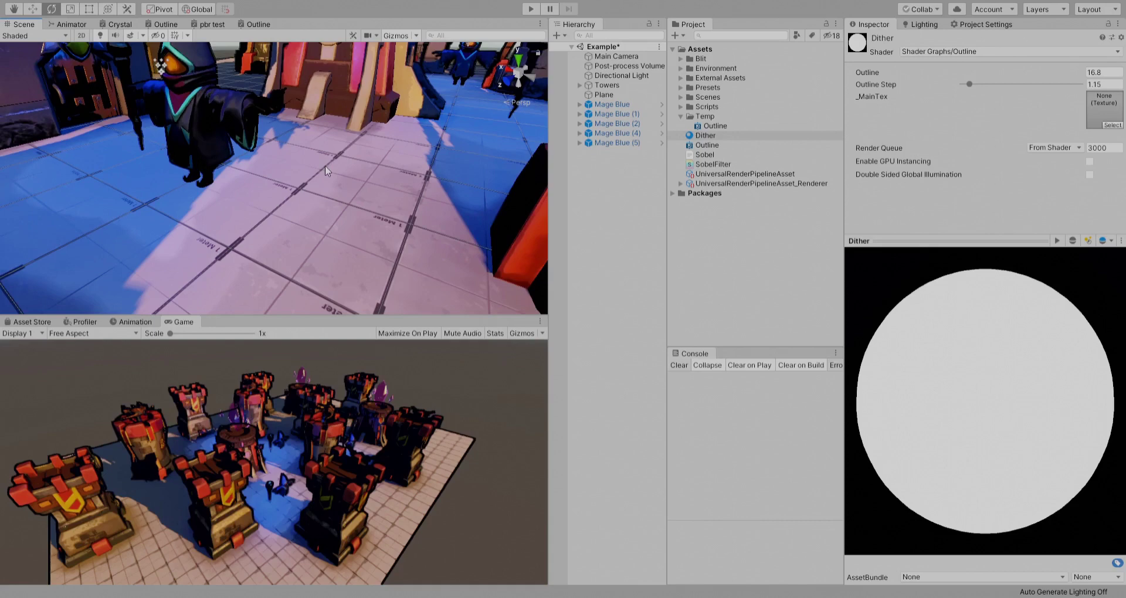